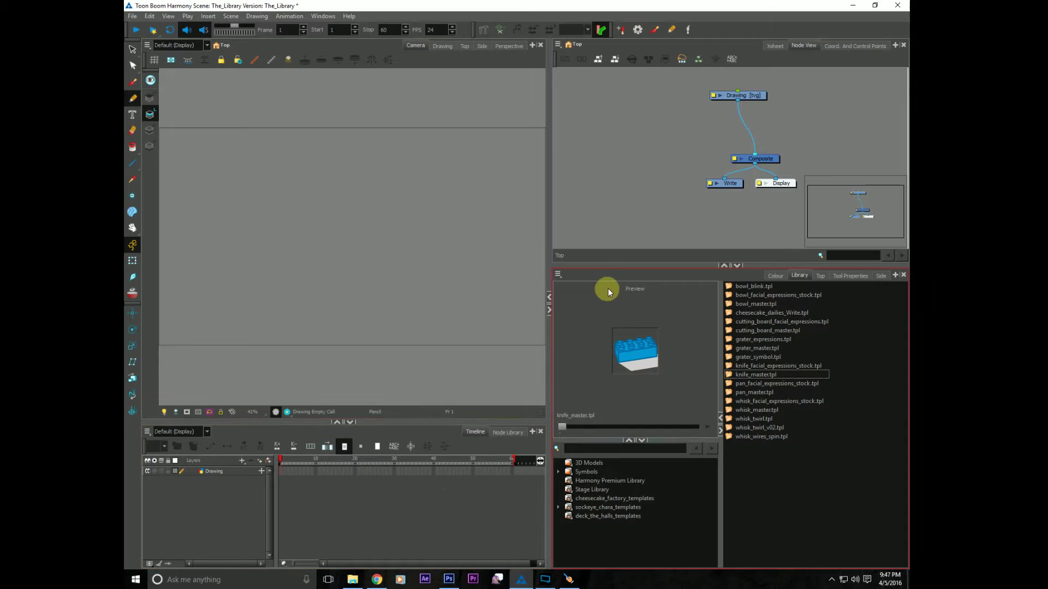
# - Try a Library view in the upper panel, then return that panel to the node graph
pyautogui.click(778, 277)
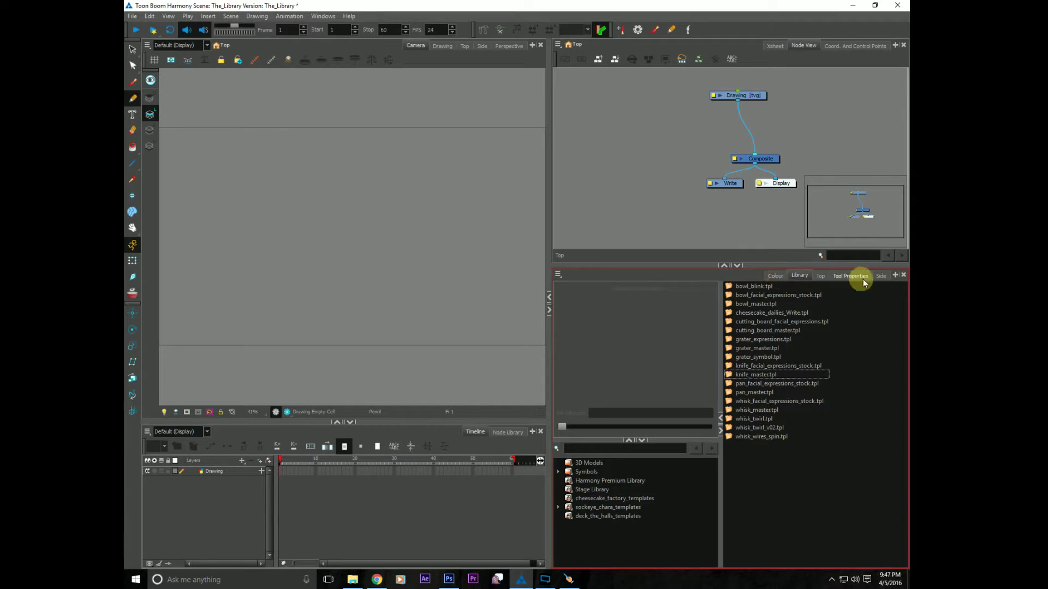
pyautogui.click(895, 276)
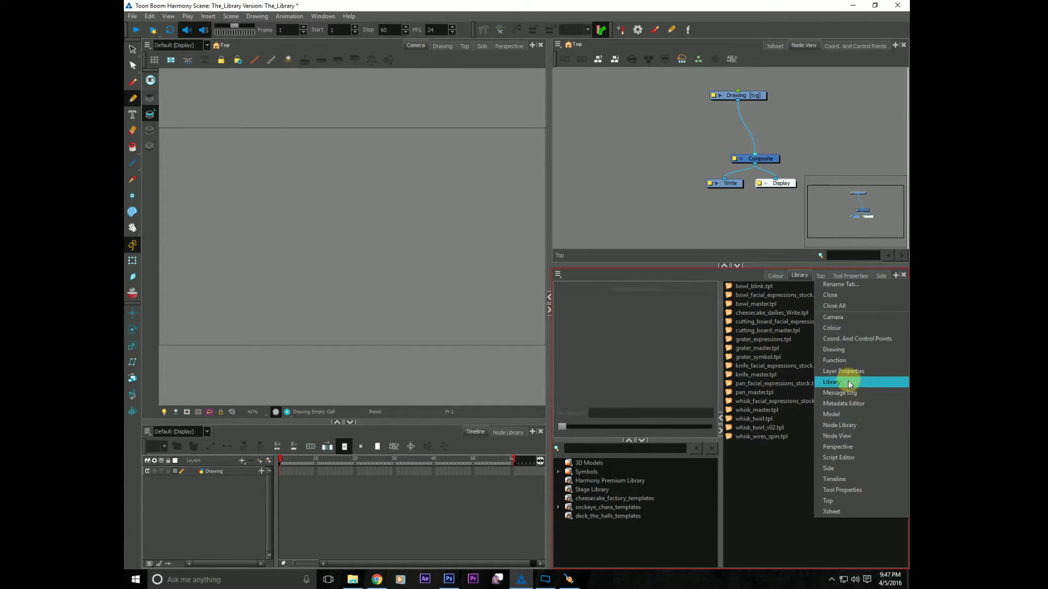
pyautogui.click(895, 45)
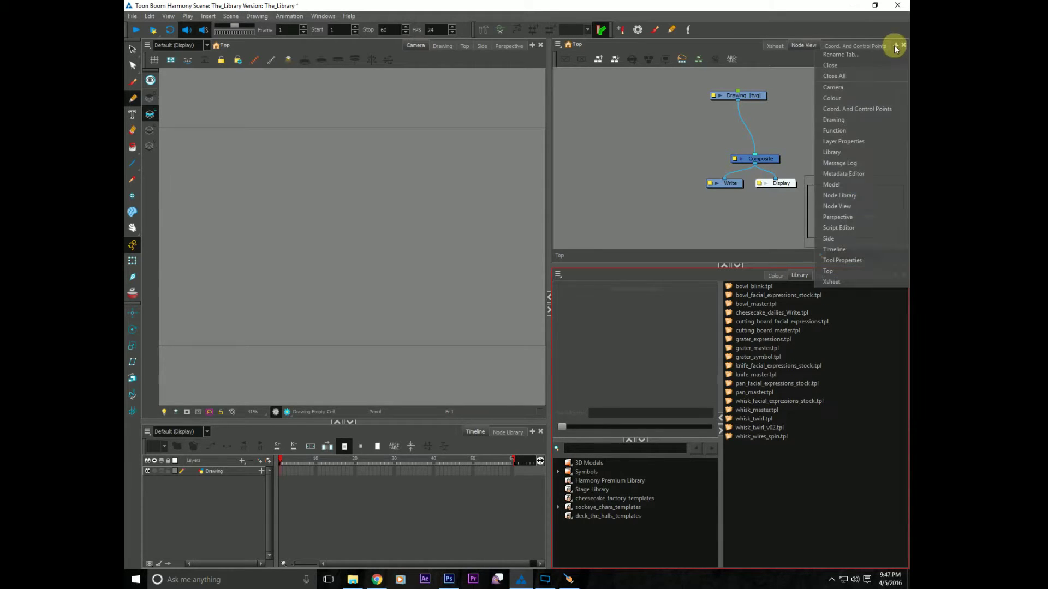
pyautogui.click(831, 152)
pyautogui.moveTo(847, 227); pyautogui.dragTo(728, 235)
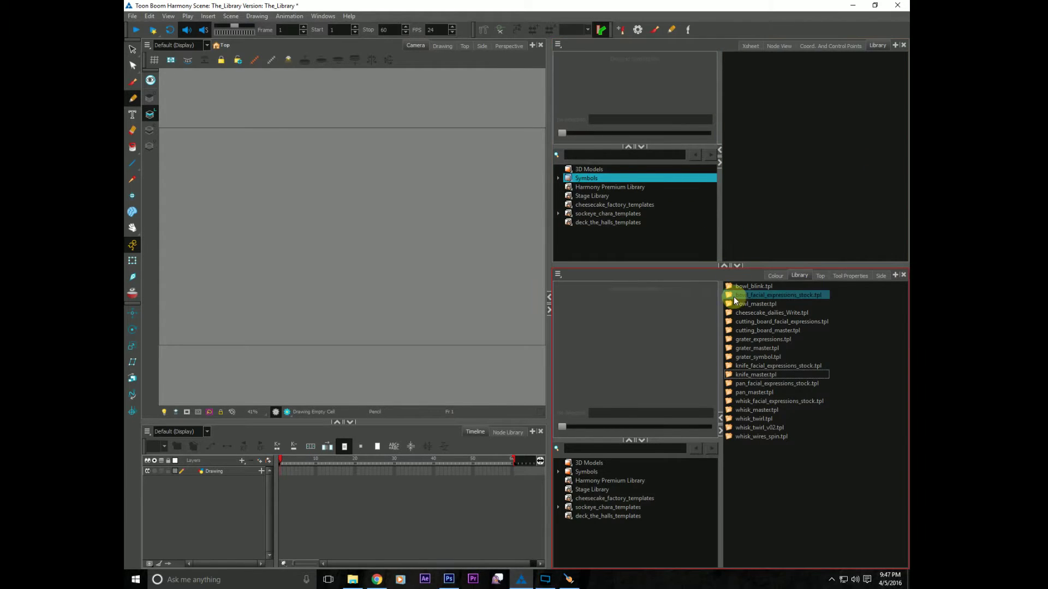
pyautogui.click(897, 46)
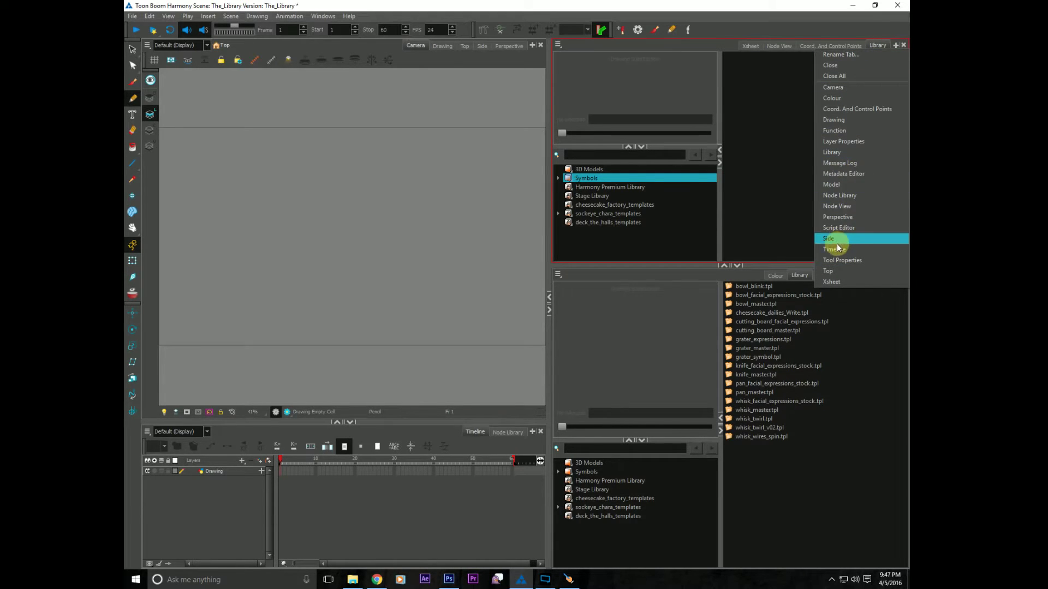
pyautogui.click(712, 201)
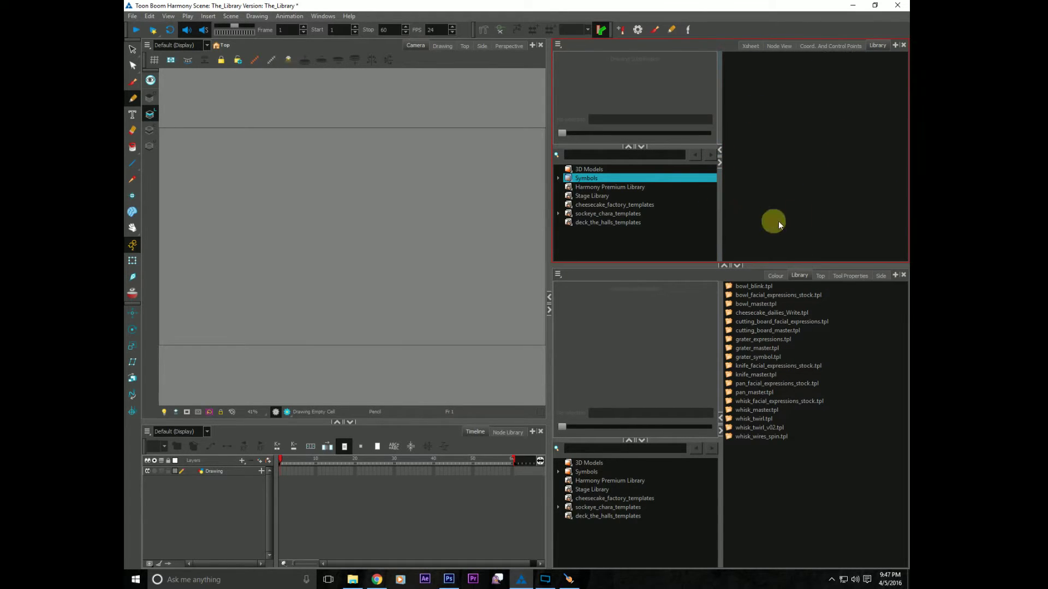
pyautogui.click(903, 45)
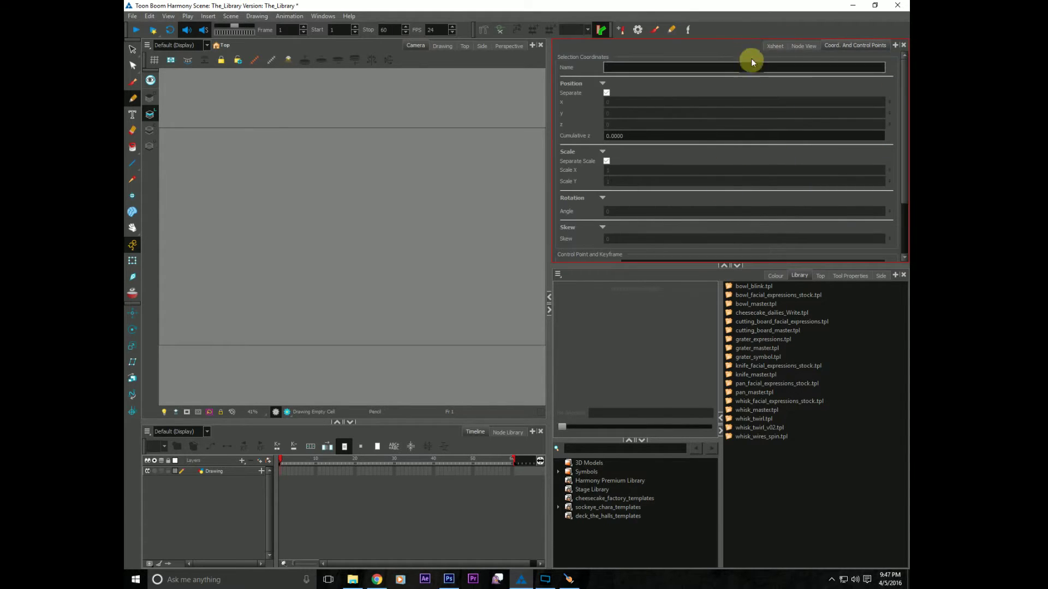
pyautogui.click(798, 46)
pyautogui.click(736, 393)
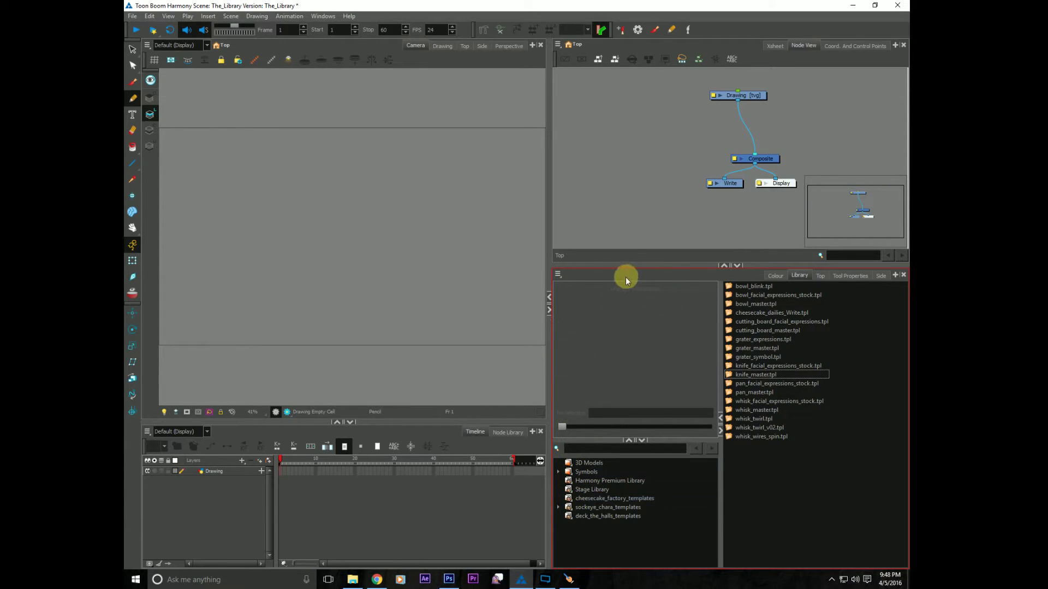
# - Show the library toolbar, look at its customisation settings without changing them, then hide it
pyautogui.rightClick(700, 279)
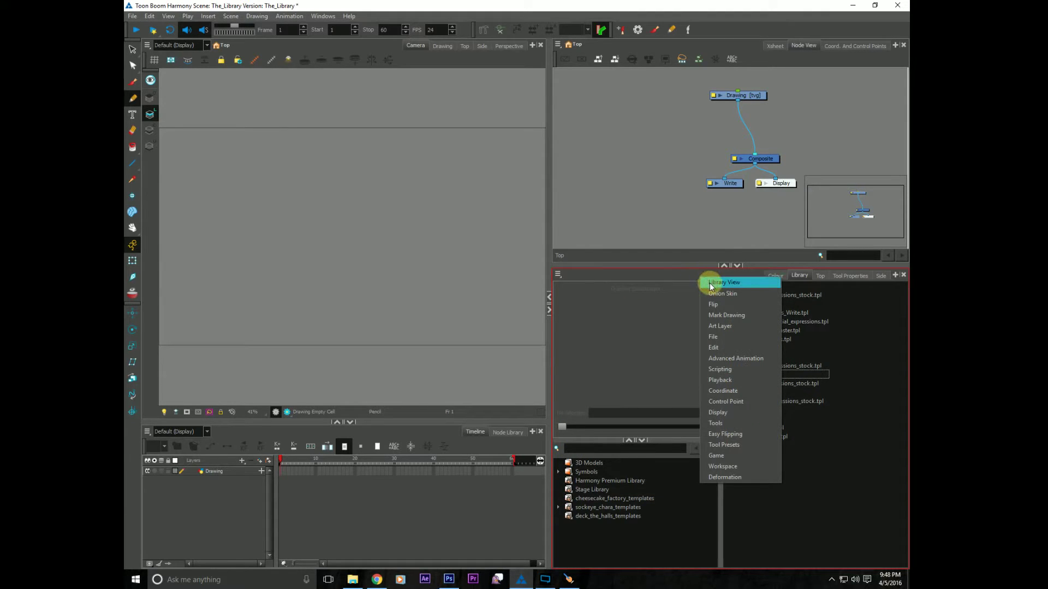
pyautogui.click(710, 282)
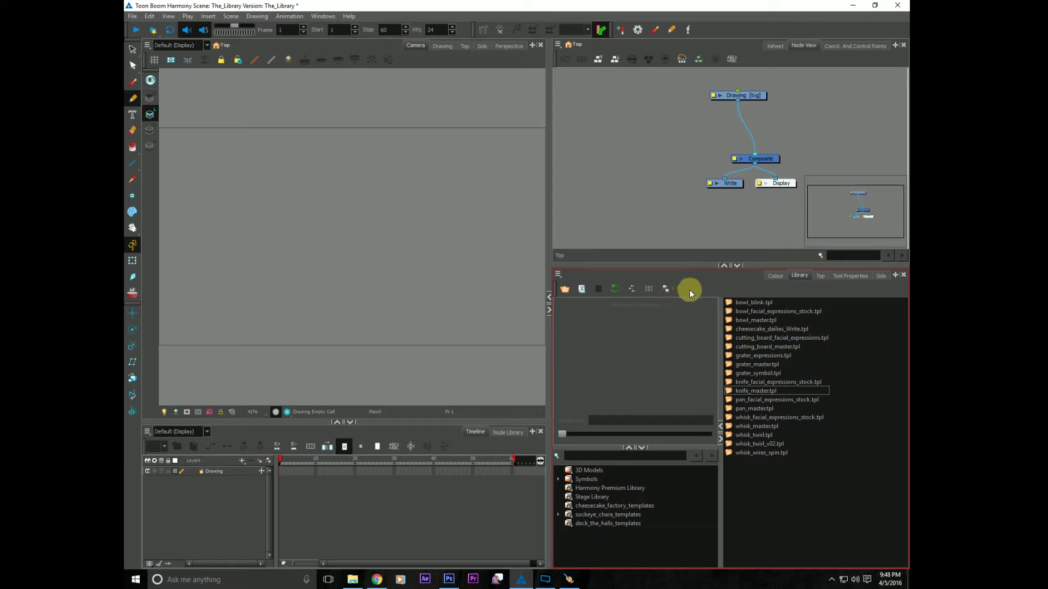
pyautogui.rightClick(690, 289)
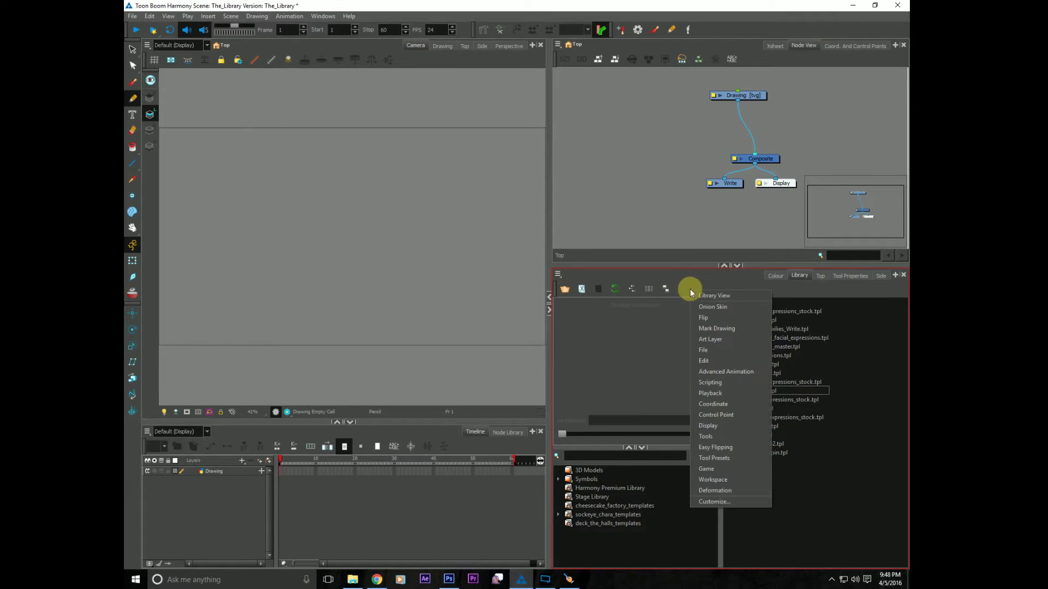
pyautogui.click(710, 503)
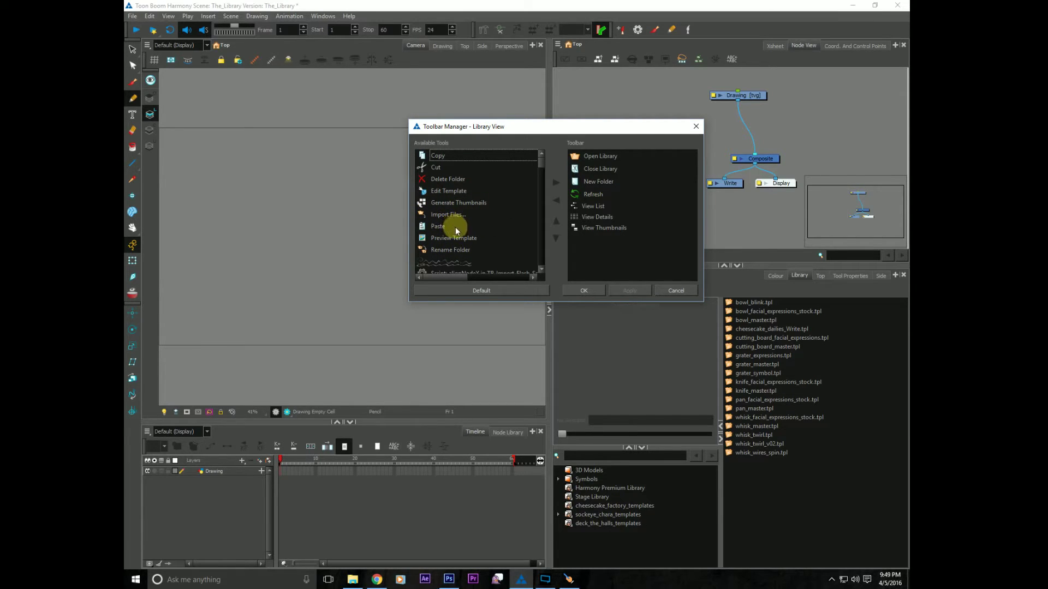
pyautogui.moveTo(466, 128); pyautogui.dragTo(459, 96)
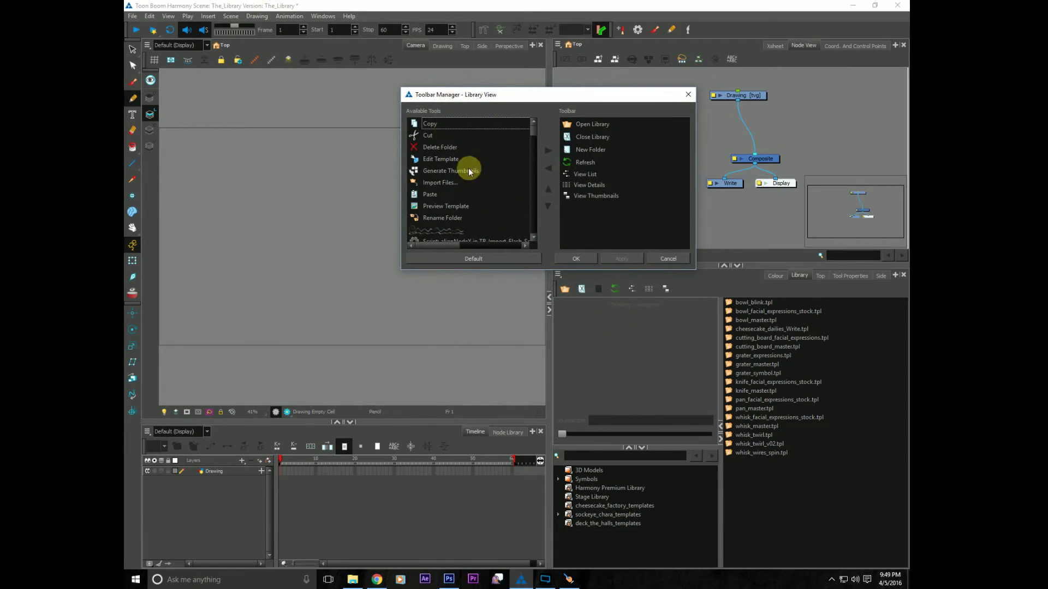
pyautogui.click(661, 259)
pyautogui.rightClick(697, 289)
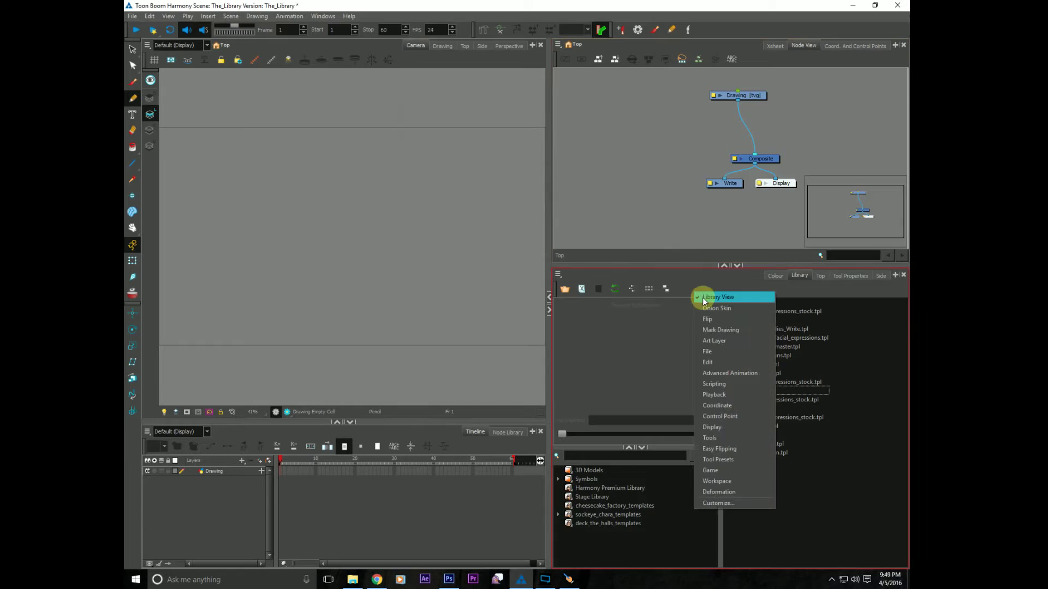
pyautogui.click(703, 298)
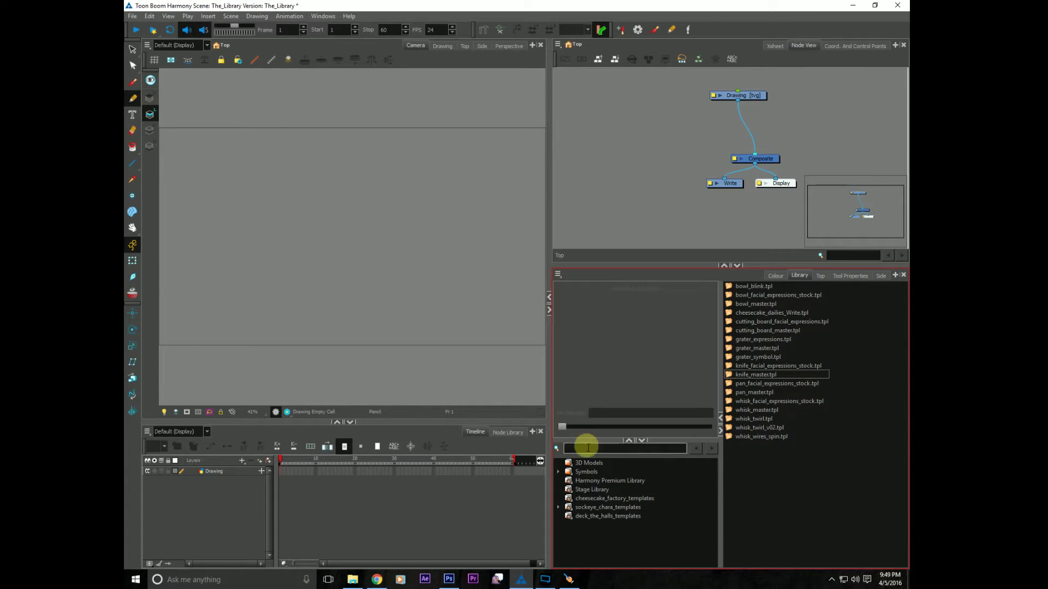
# - Browse the Symbols, Harmony Premium, Stage Library and cheesecake_factory_templates libraries
pyautogui.click(584, 473)
pyautogui.click(571, 473)
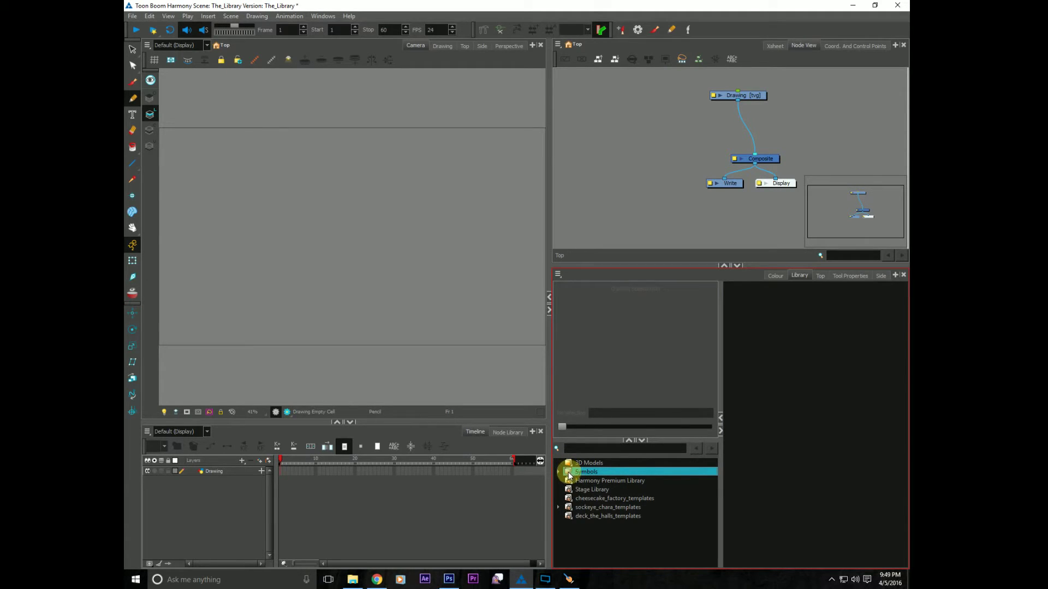
pyautogui.click(573, 483)
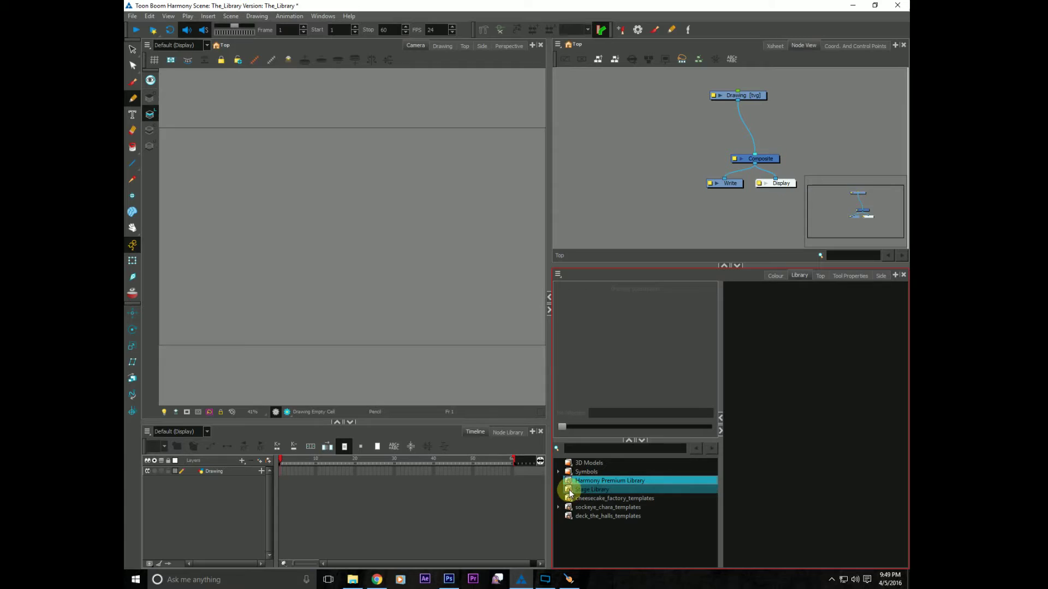
pyautogui.click(570, 493)
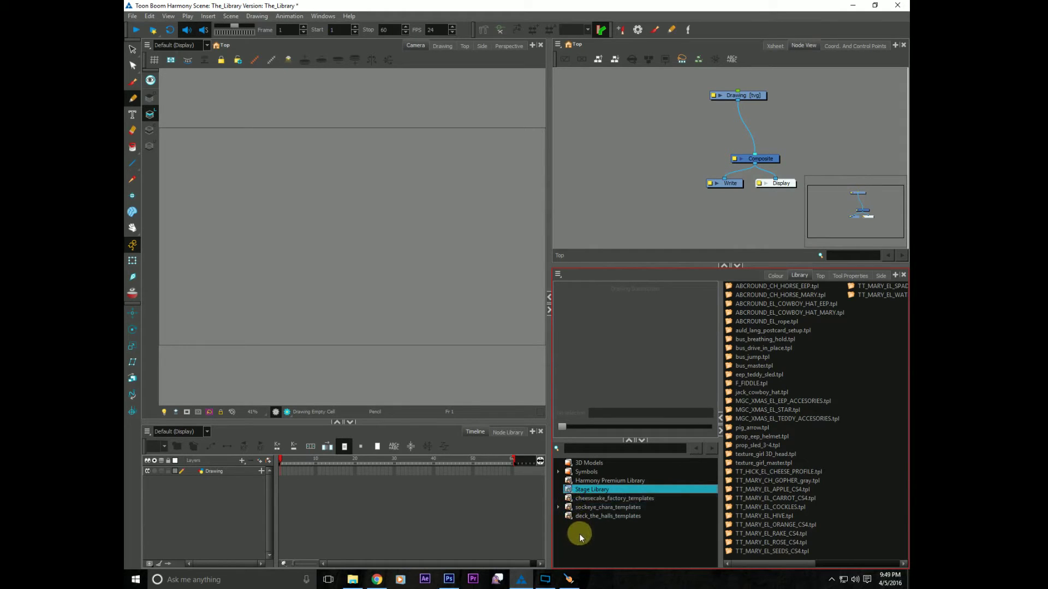
pyautogui.click(577, 497)
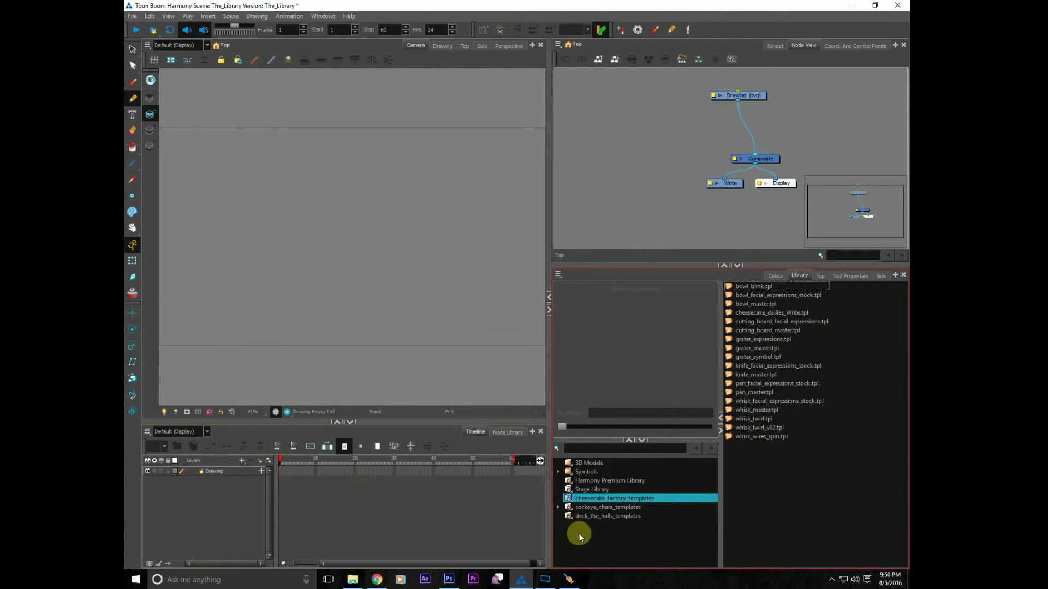
# - In File Explorer, go to the Desktop and into The_Library folder
pyautogui.click(352, 580)
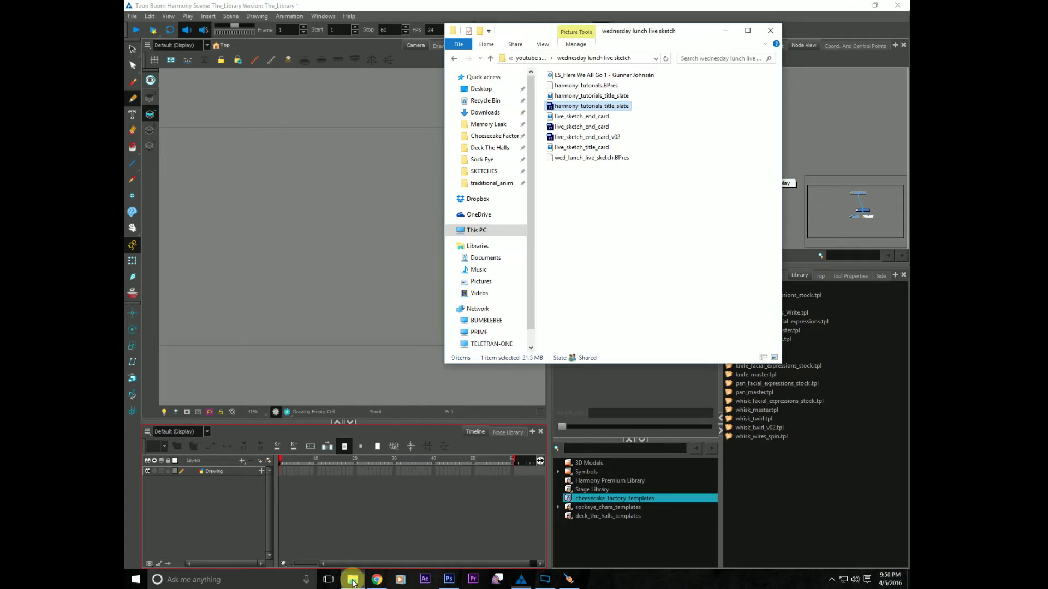
pyautogui.moveTo(510, 32); pyautogui.dragTo(520, 39)
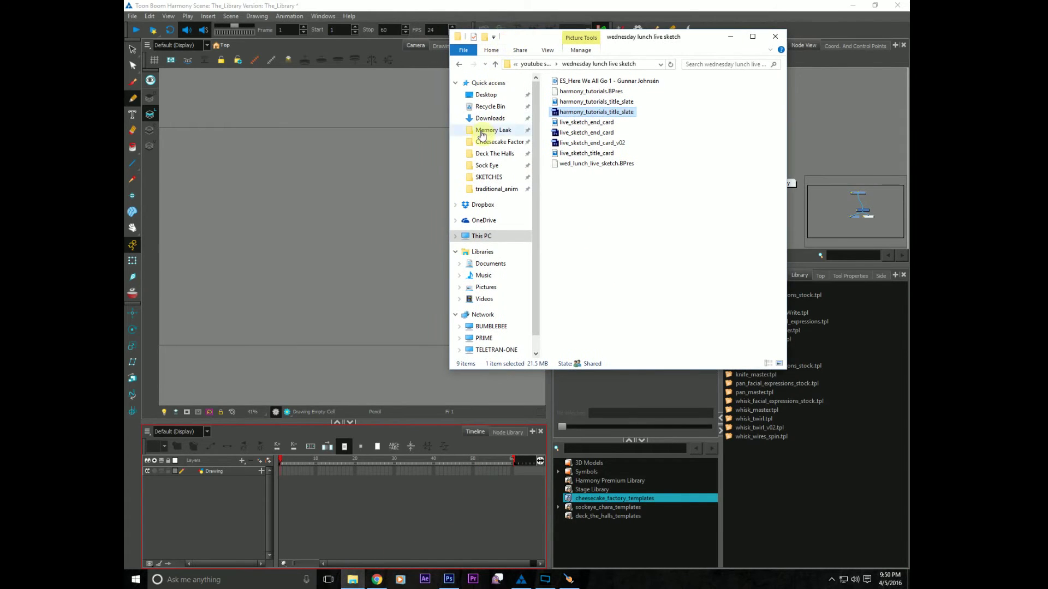
pyautogui.click(471, 95)
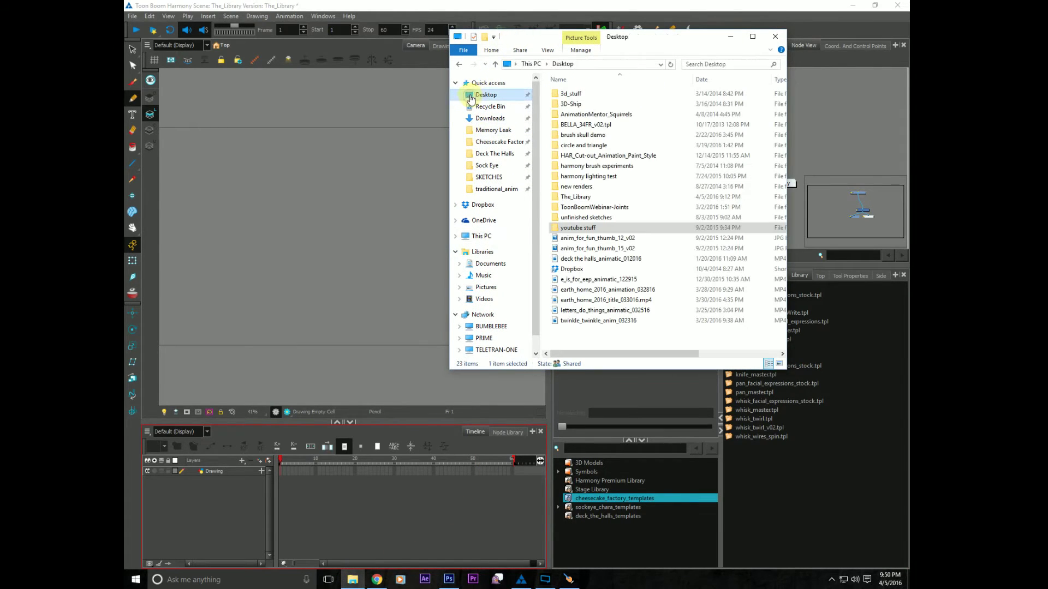
pyautogui.doubleClick(570, 196)
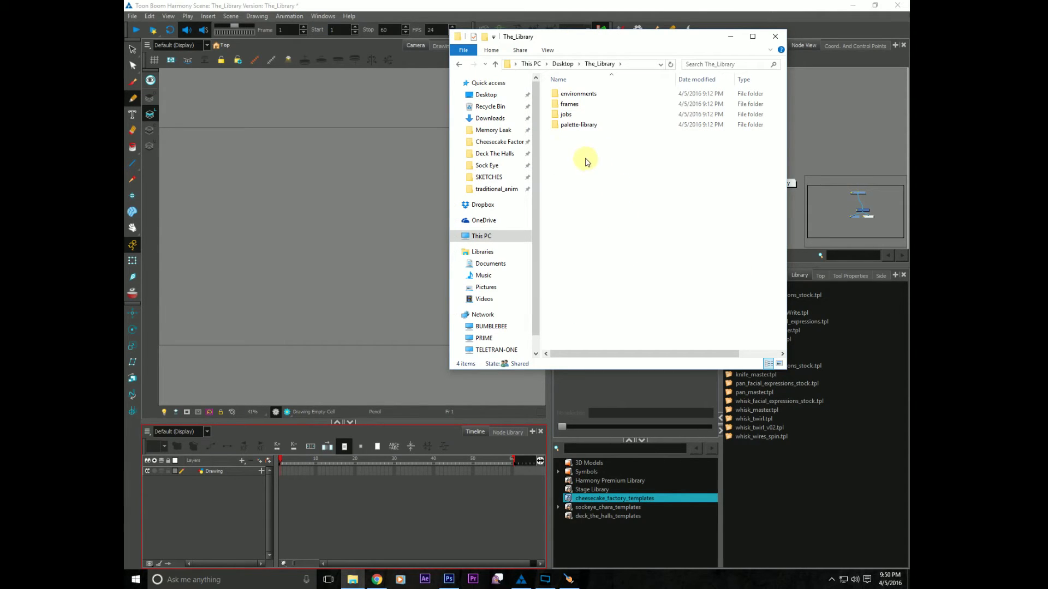
# - Create the folder The_Library_Test_Templates, open it, then return to The_Library
pyautogui.click(485, 36)
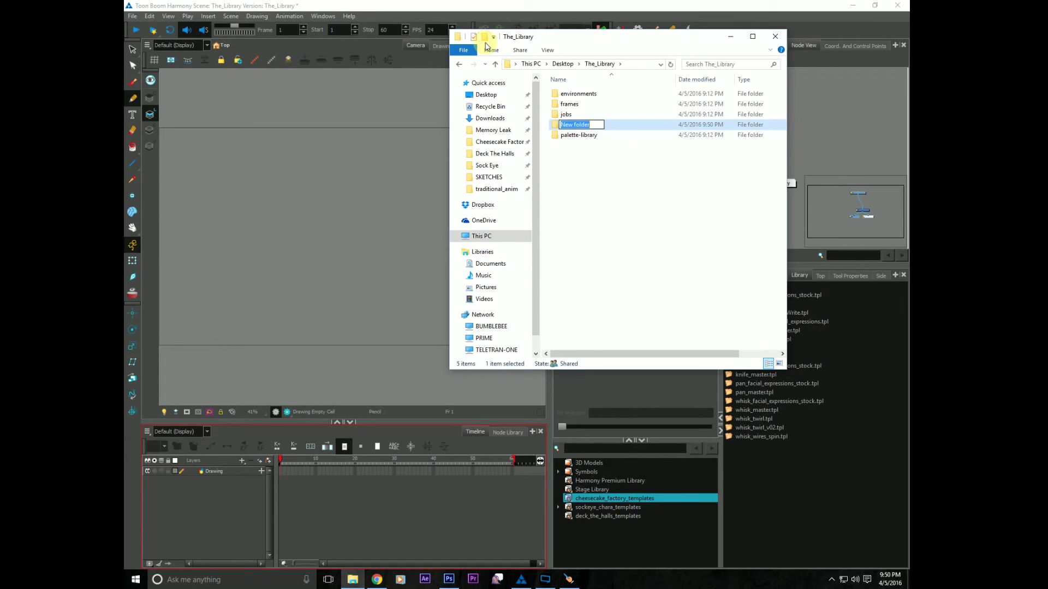
pyautogui.write('The')
pyautogui.write(' Library')
pyautogui.press('BackSpace')
pyautogui.press('BackSpace')
pyautogui.press('BackSpace')
pyautogui.press('BackSpace')
pyautogui.press('BackSpace')
pyautogui.press('BackSpace')
pyautogui.press('BackSpace')
pyautogui.press('BackSpace')
pyautogui.press('BackSpace')
pyautogui.write('_Libr')
pyautogui.write('ary_Test')
pyautogui.write('_Temp')
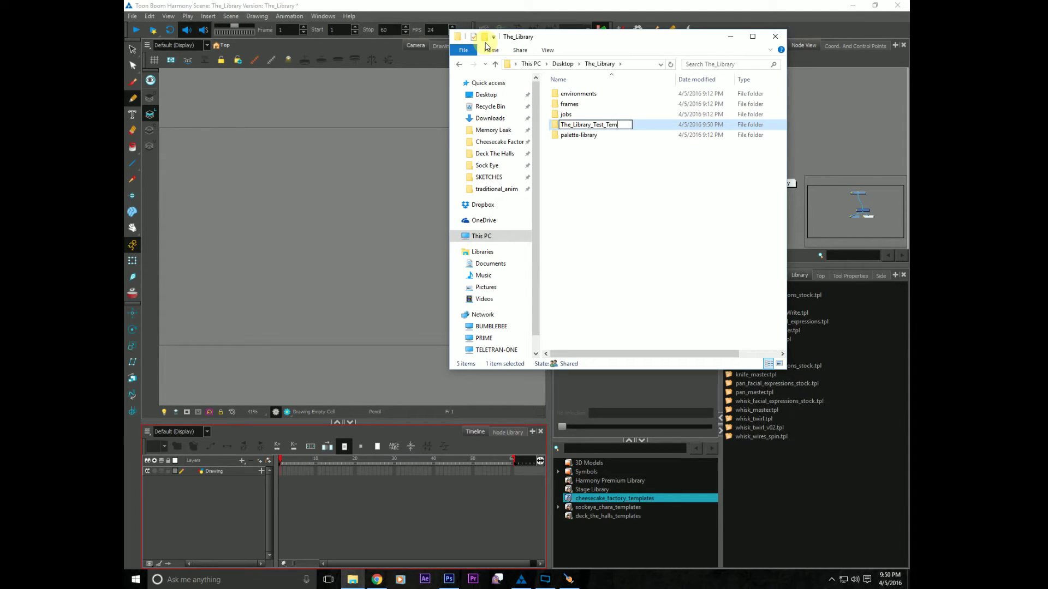
pyautogui.write('lates')
pyautogui.click(607, 205)
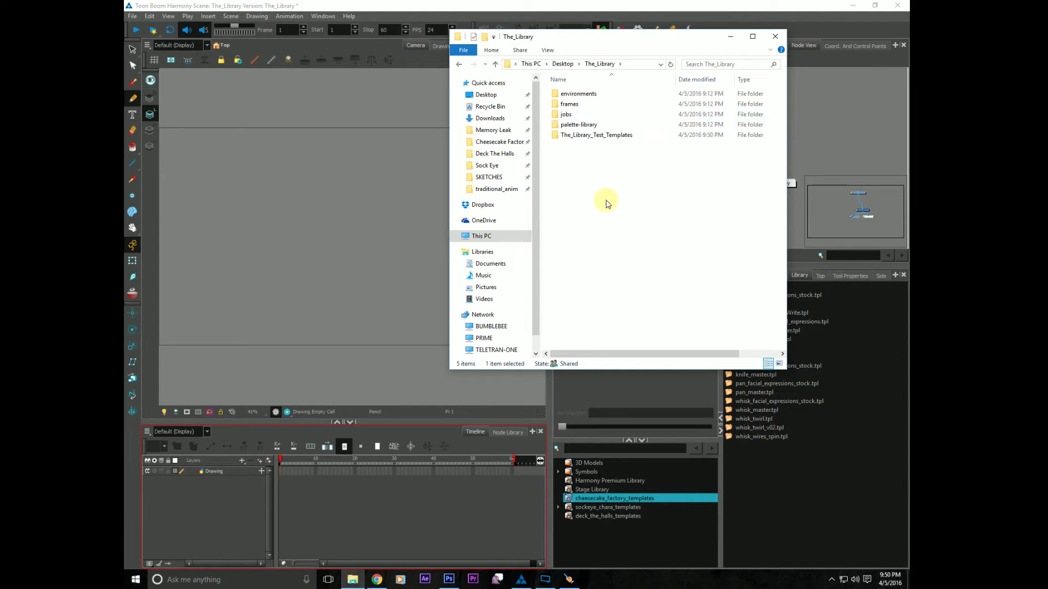
pyautogui.doubleClick(610, 141)
pyautogui.click(546, 70)
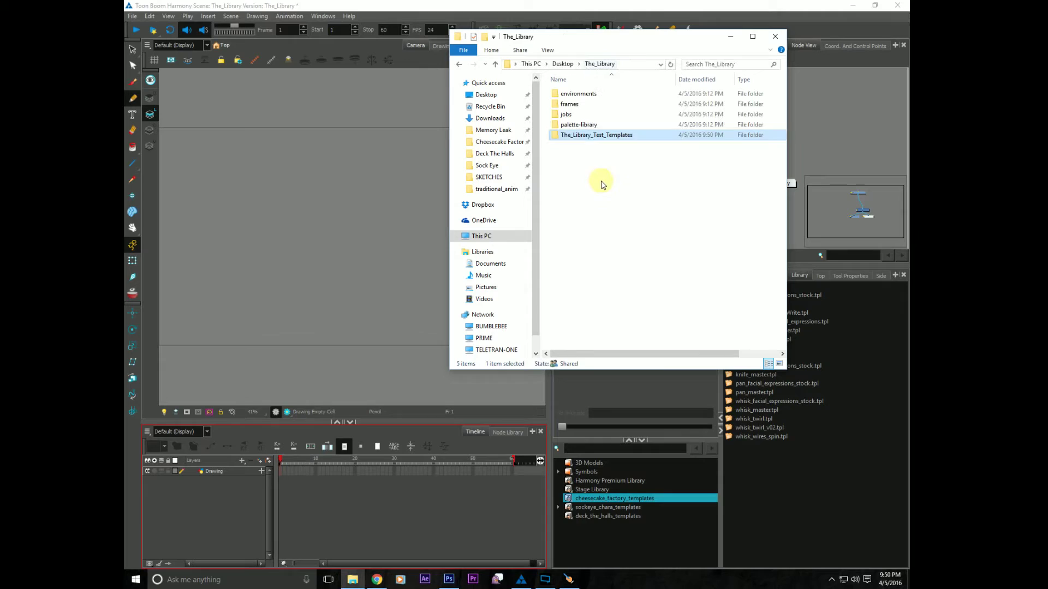
# - Use Open Library to link Desktop > The_Library > The_Library_Test_Templates as a Harmony library
pyautogui.click(625, 540)
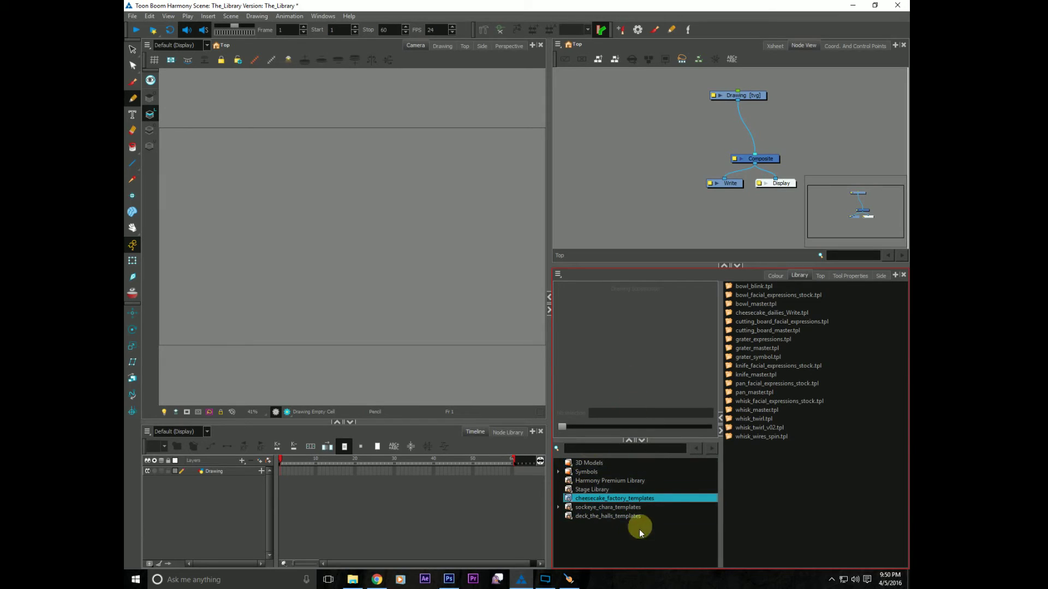
pyautogui.rightClick(623, 540)
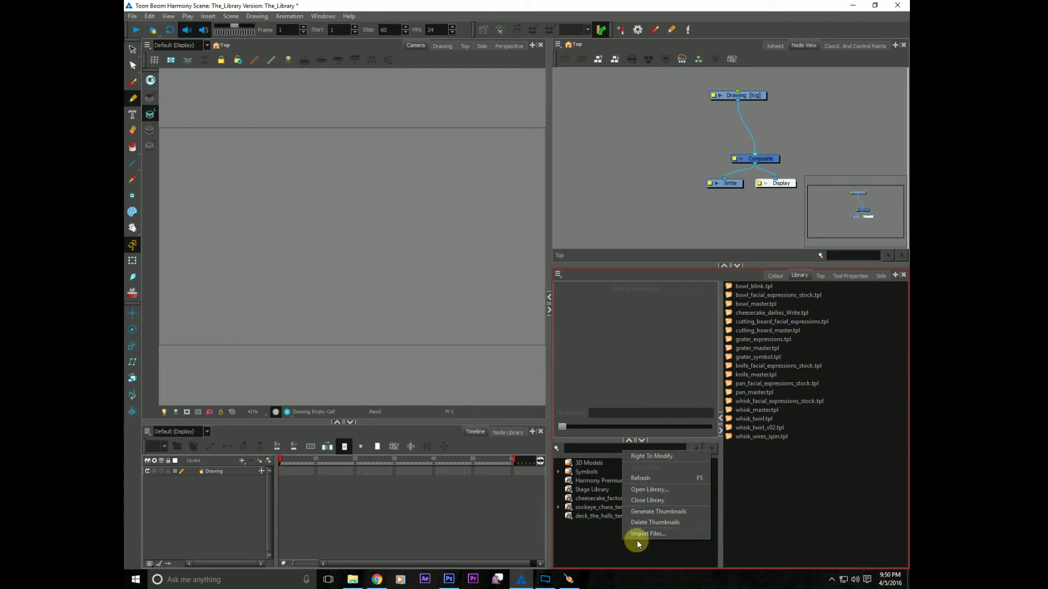
pyautogui.click(636, 490)
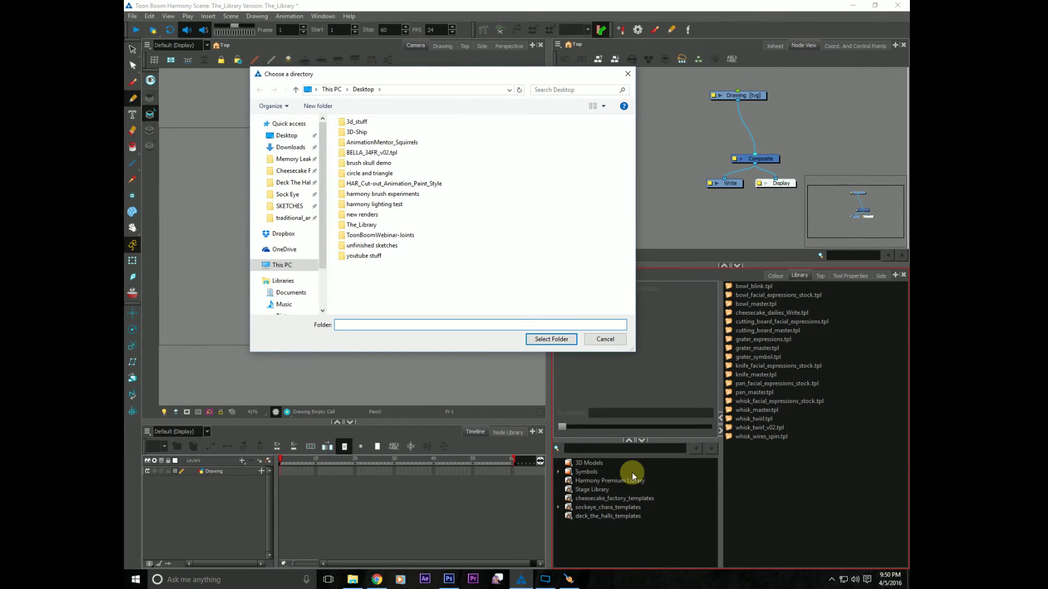
pyautogui.moveTo(334, 74); pyautogui.dragTo(449, 107)
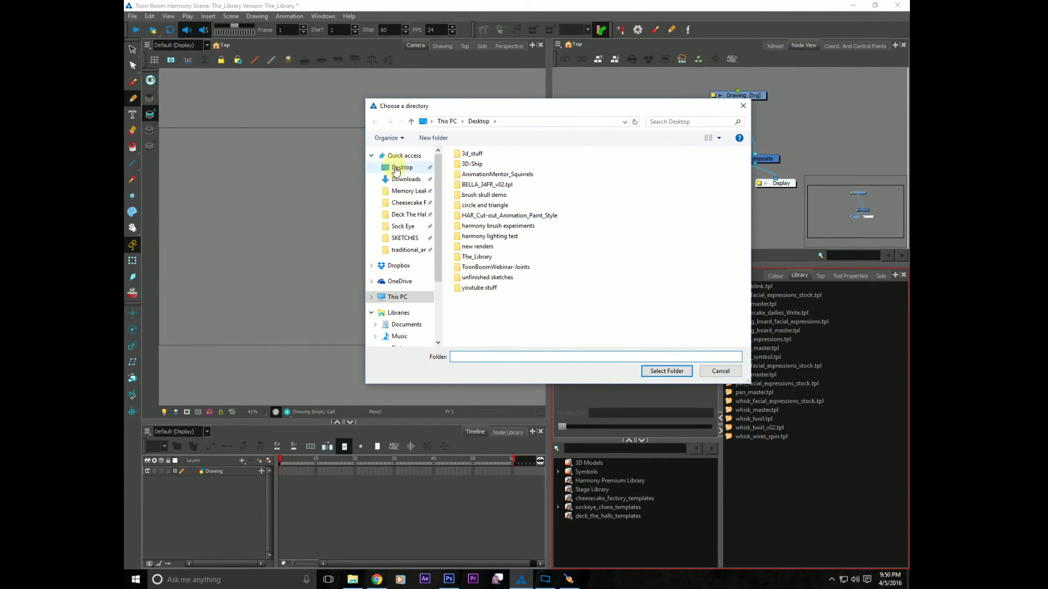
pyautogui.click(399, 168)
pyautogui.doubleClick(475, 256)
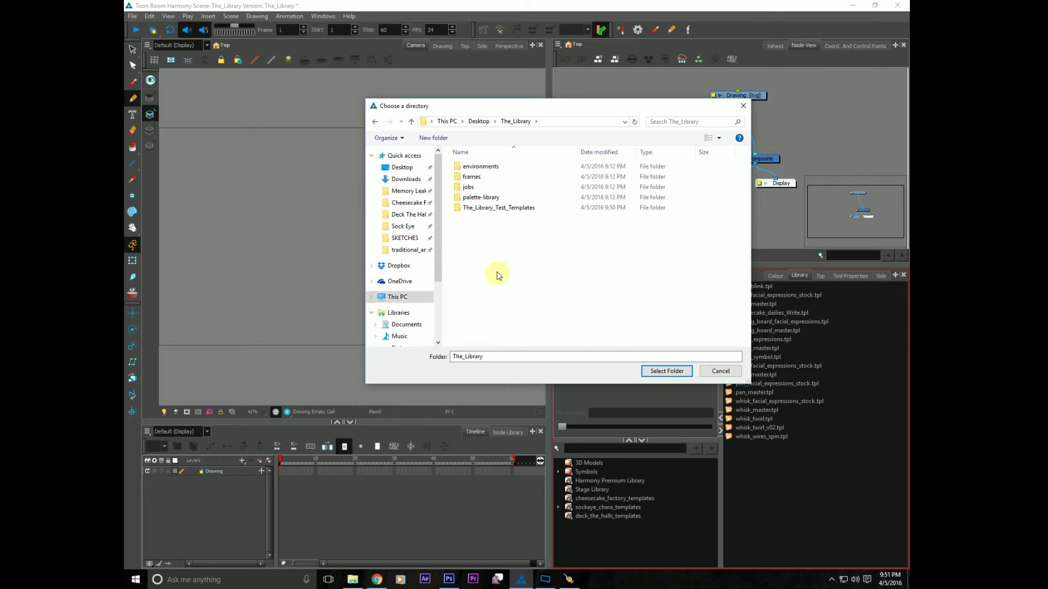
pyautogui.click(460, 210)
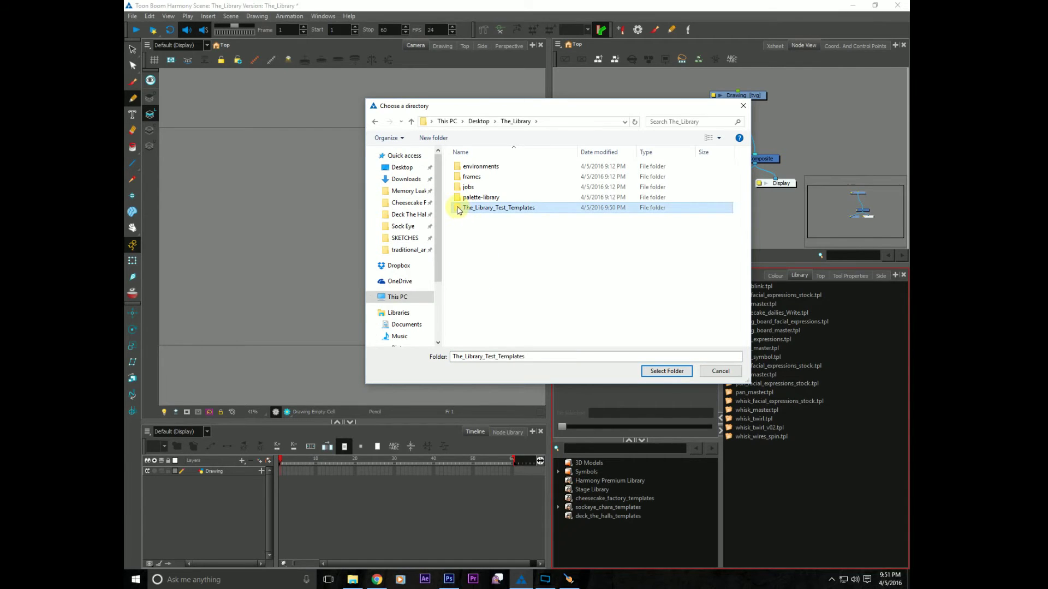
pyautogui.click(665, 371)
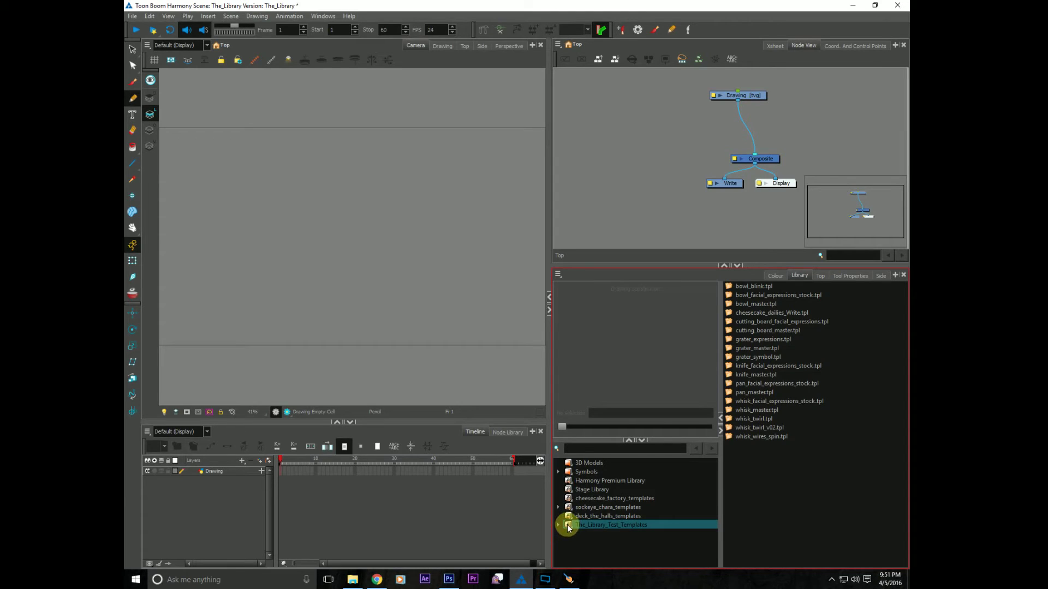
pyautogui.click(568, 526)
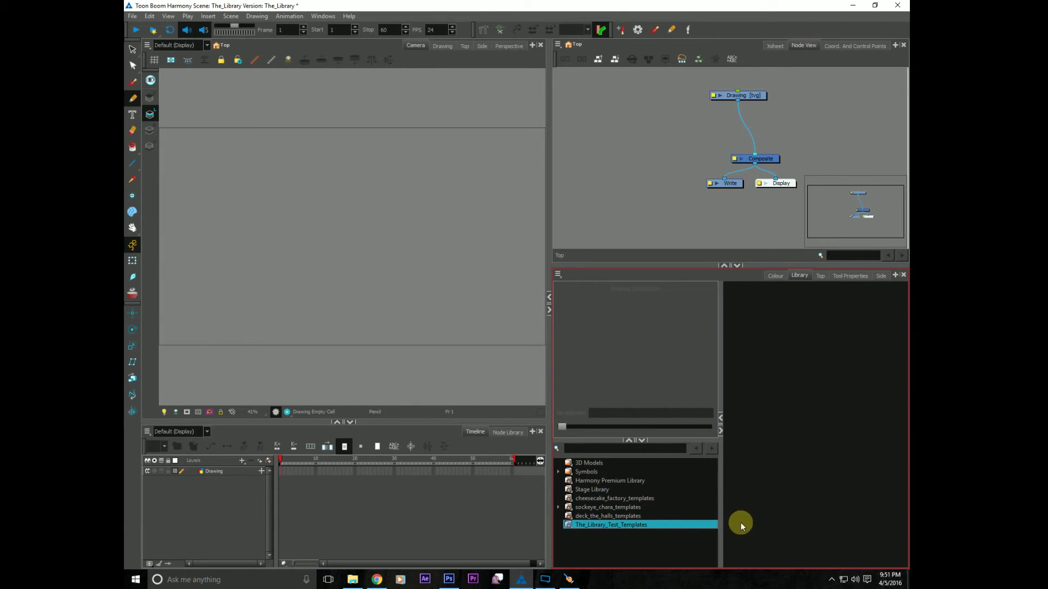
pyautogui.click(567, 516)
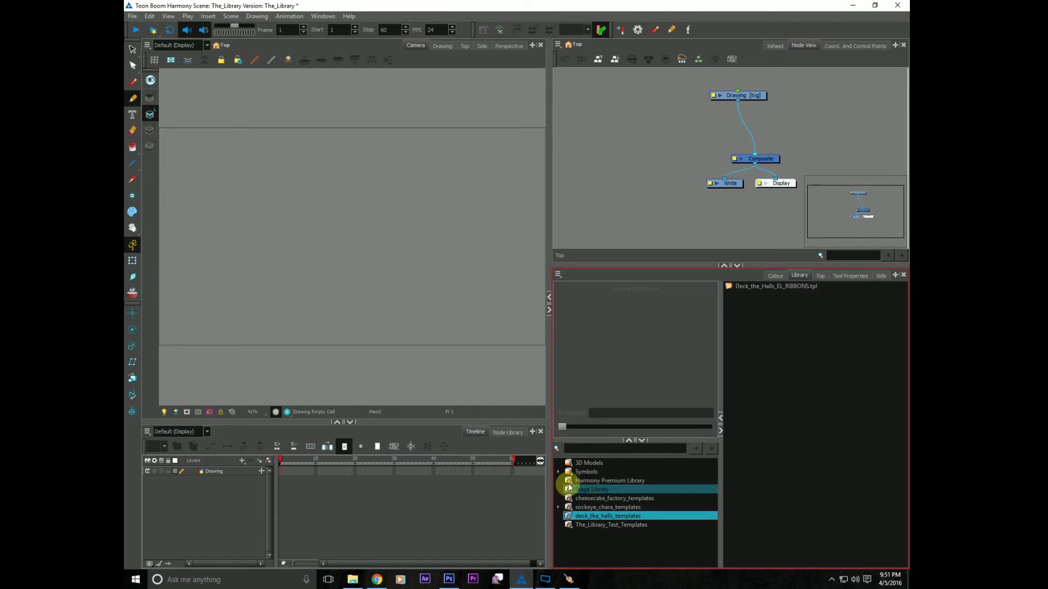
pyautogui.click(569, 525)
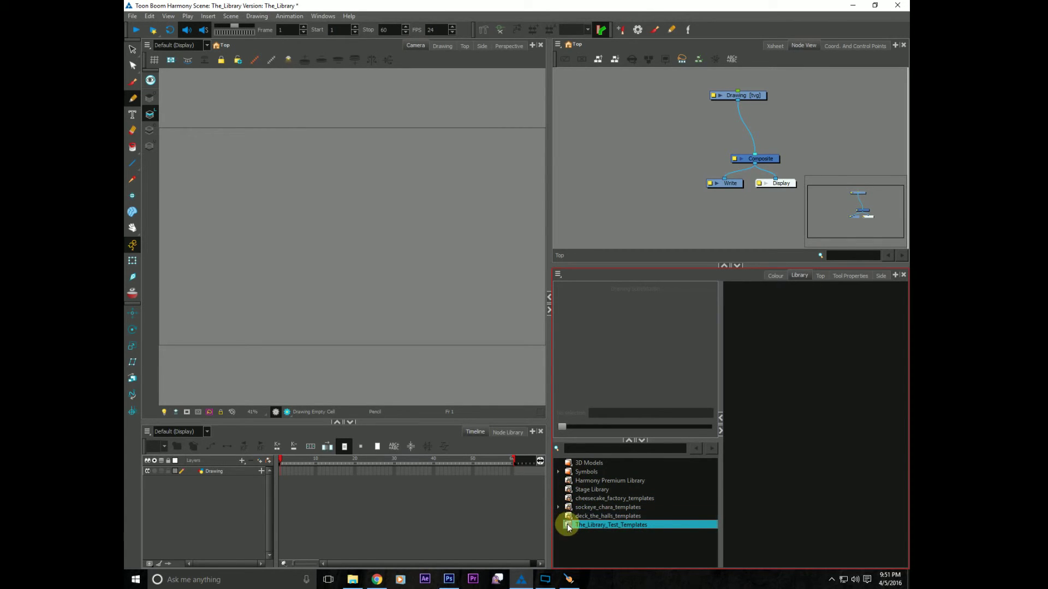
pyautogui.rightClick(567, 526)
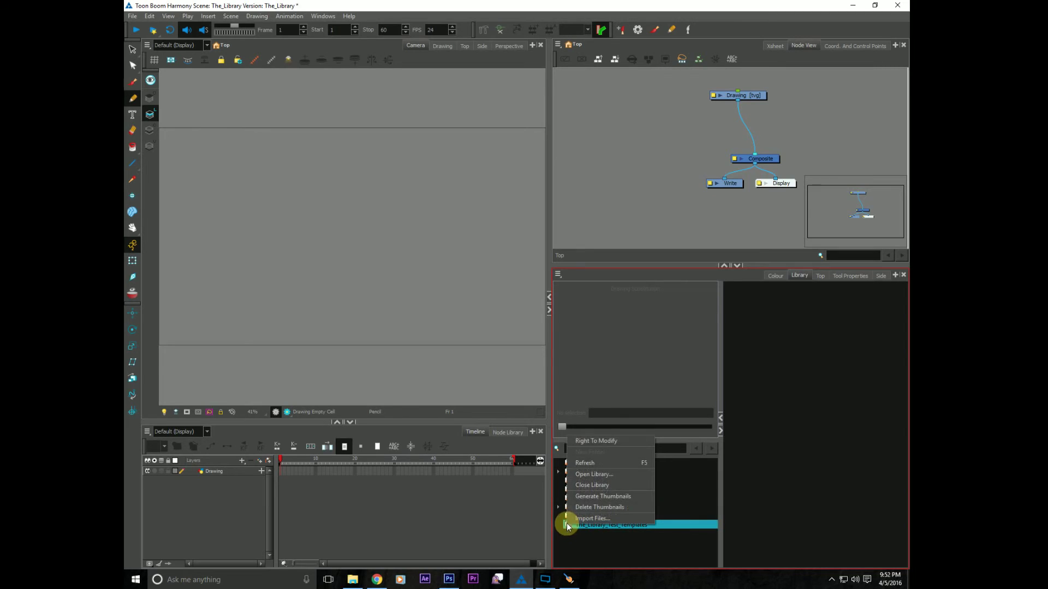
pyautogui.click(578, 441)
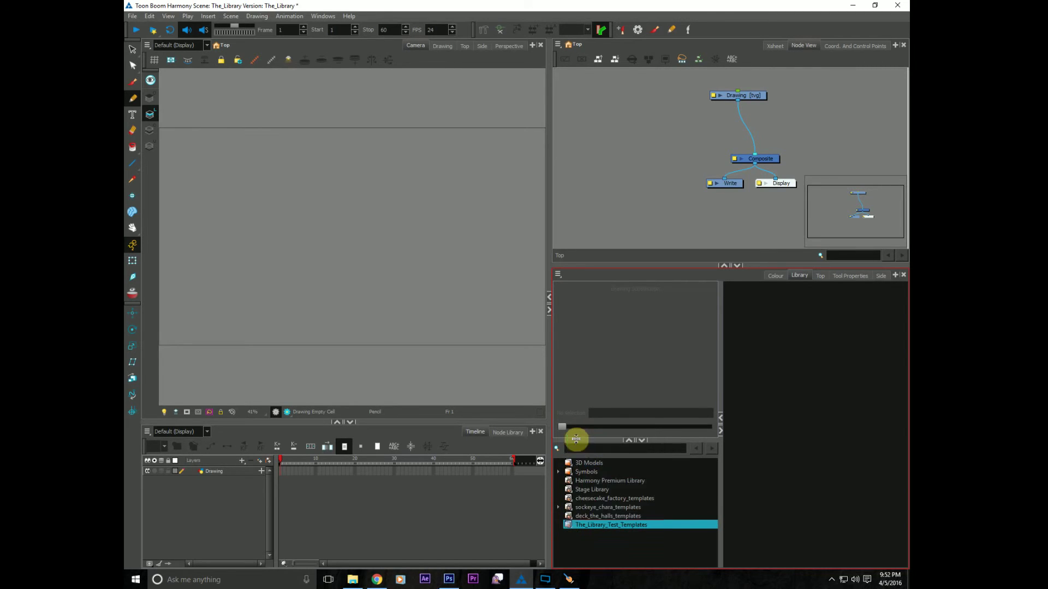
# - Expand sockeye_chara_templates and open its eep_templates folder
pyautogui.click(570, 508)
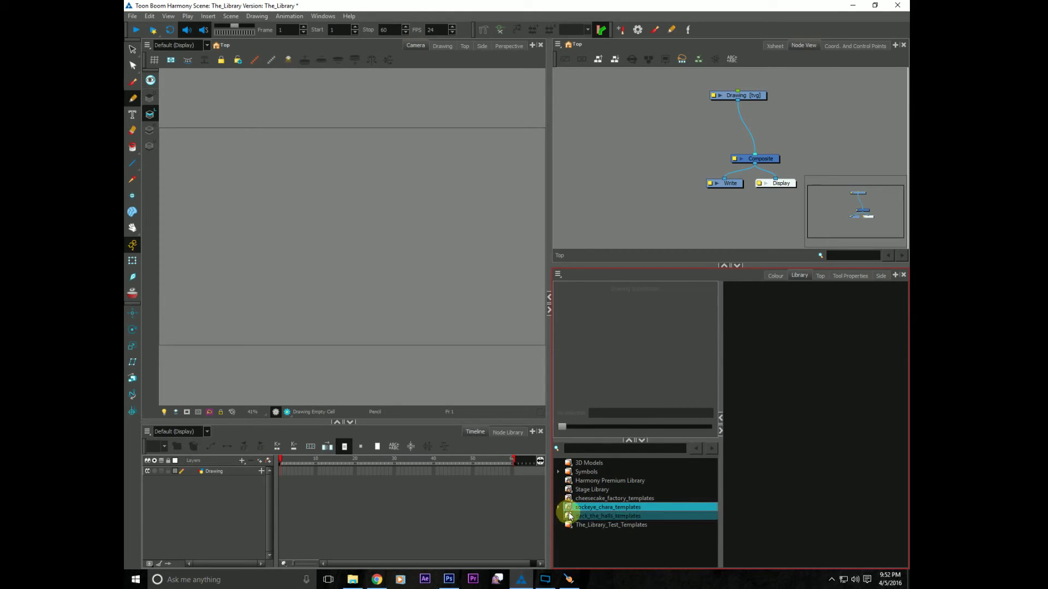
pyautogui.click(559, 507)
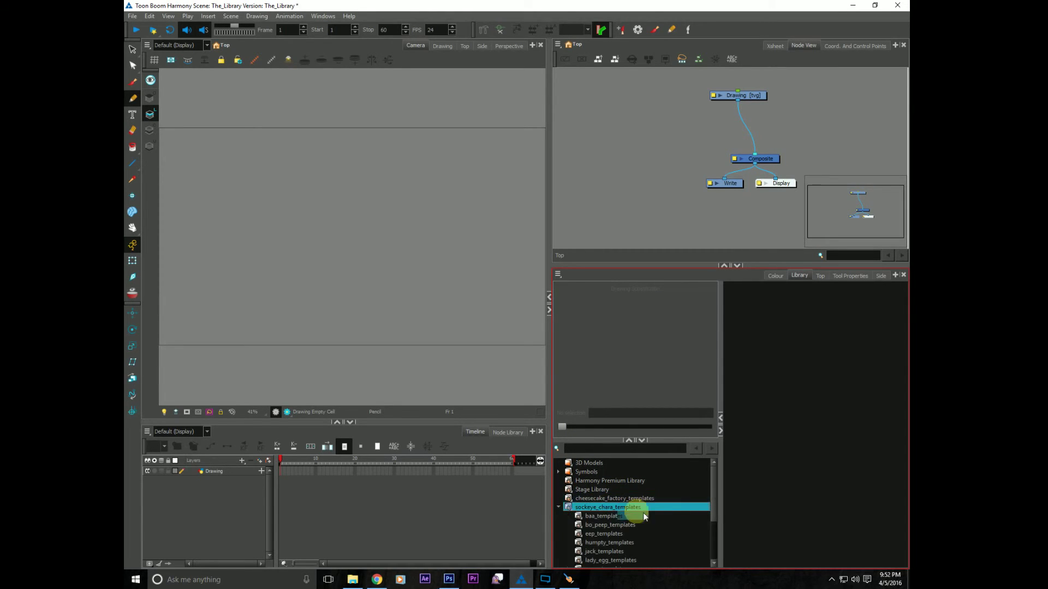
pyautogui.moveTo(712, 507); pyautogui.dragTo(714, 526)
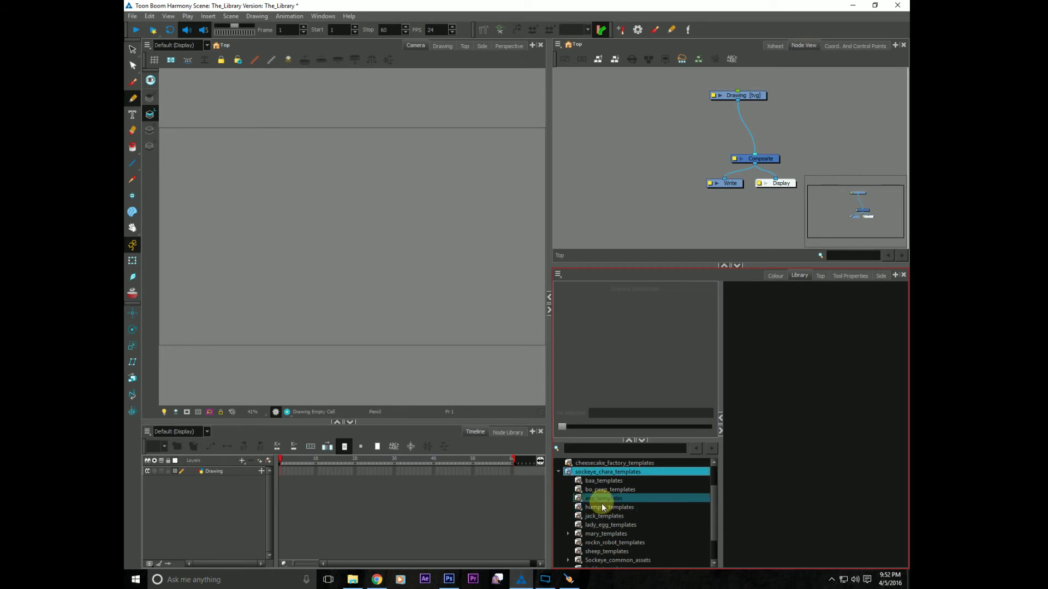
pyautogui.click(580, 498)
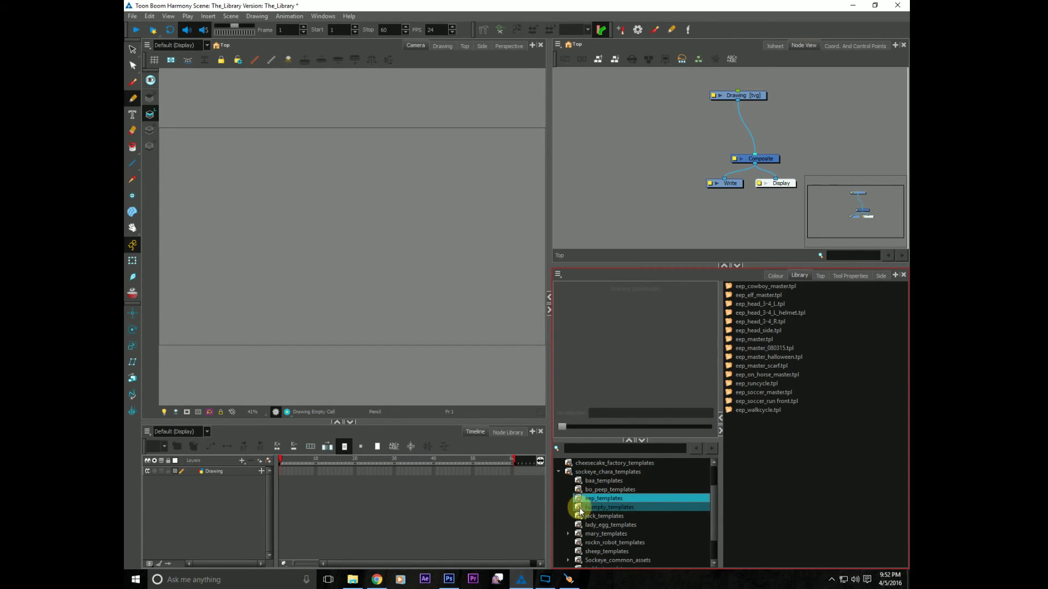
# - Preview eep_master.tpl and eep_master_080315.tpl, then generate the thumbnail for eep_master_080315.tpl
pyautogui.click(737, 339)
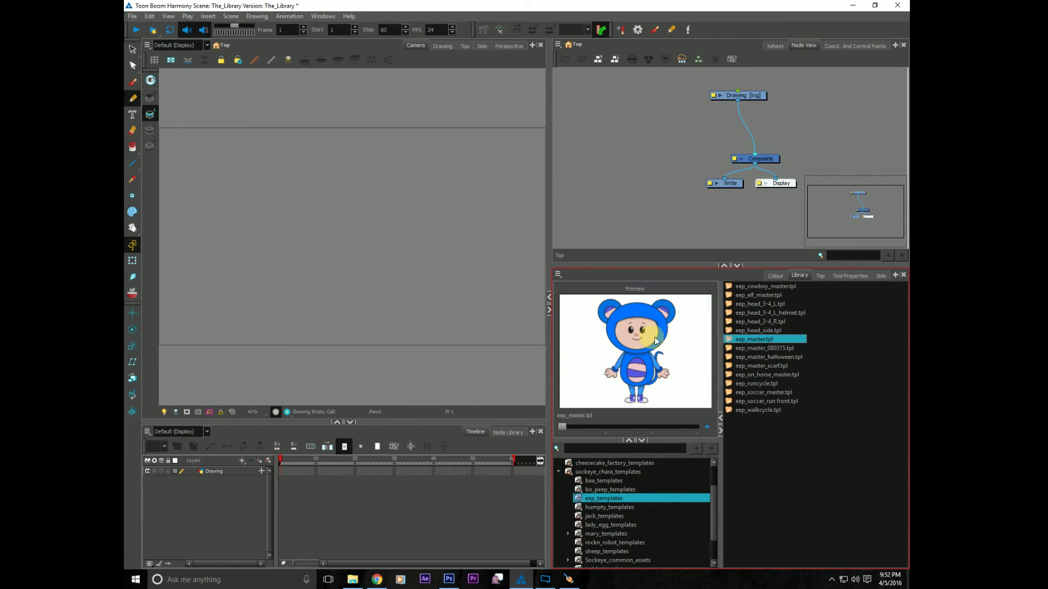
pyautogui.click(732, 349)
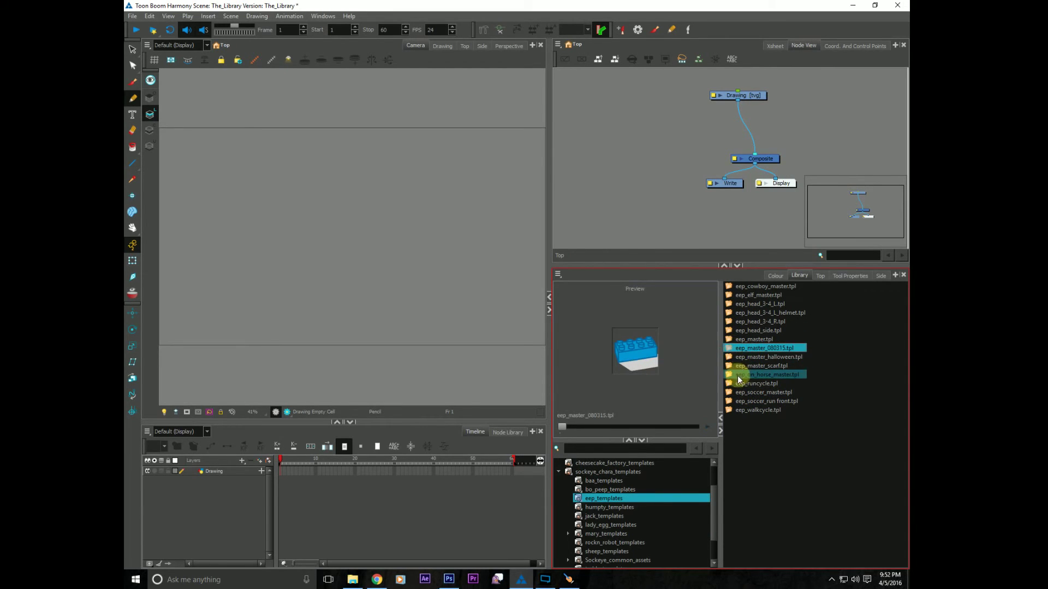
pyautogui.rightClick(729, 347)
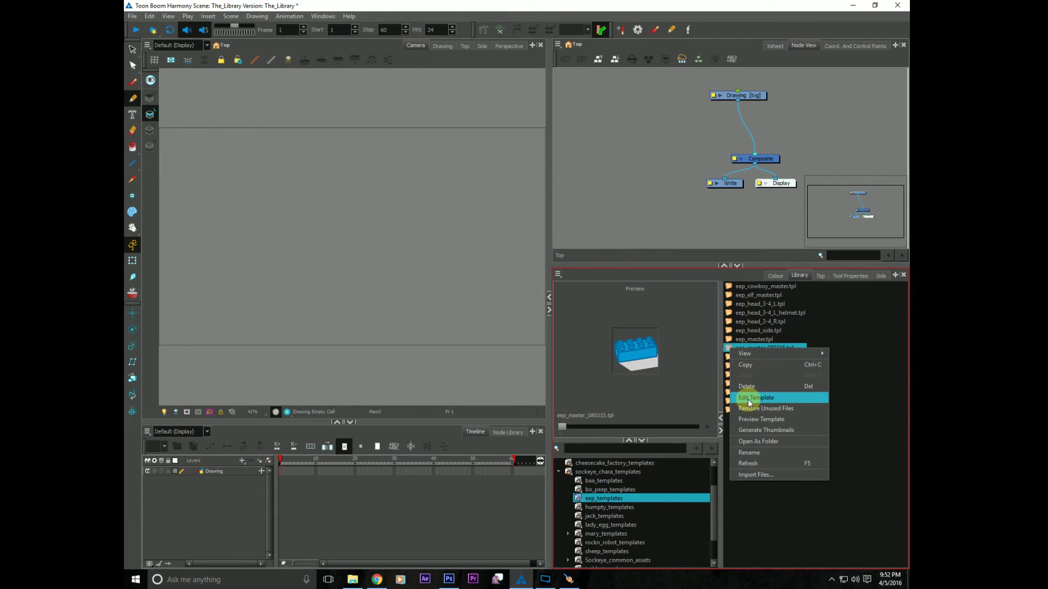
pyautogui.click(769, 489)
pyautogui.click(733, 347)
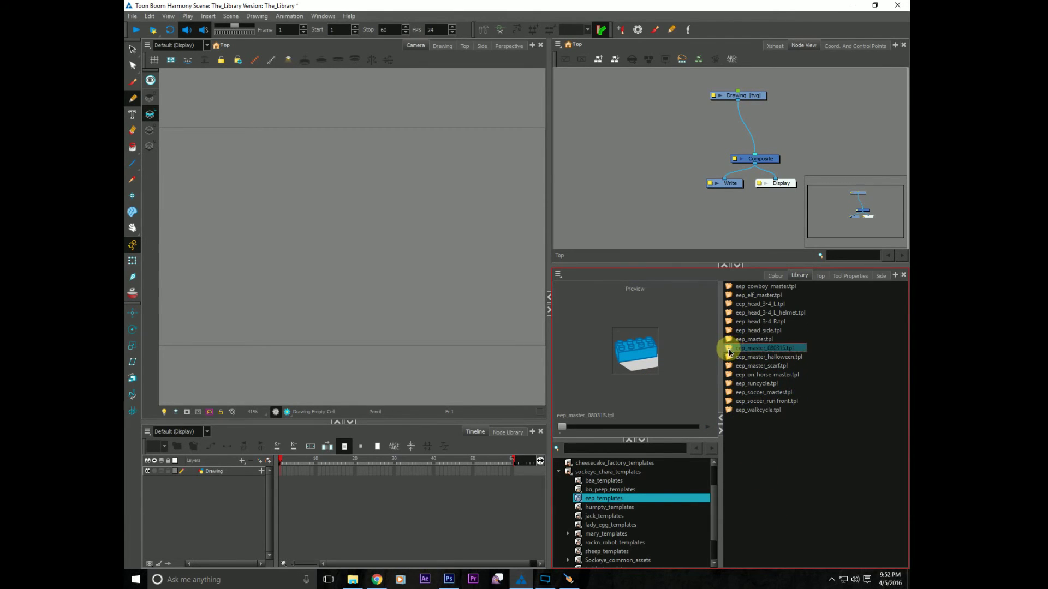
pyautogui.click(730, 346)
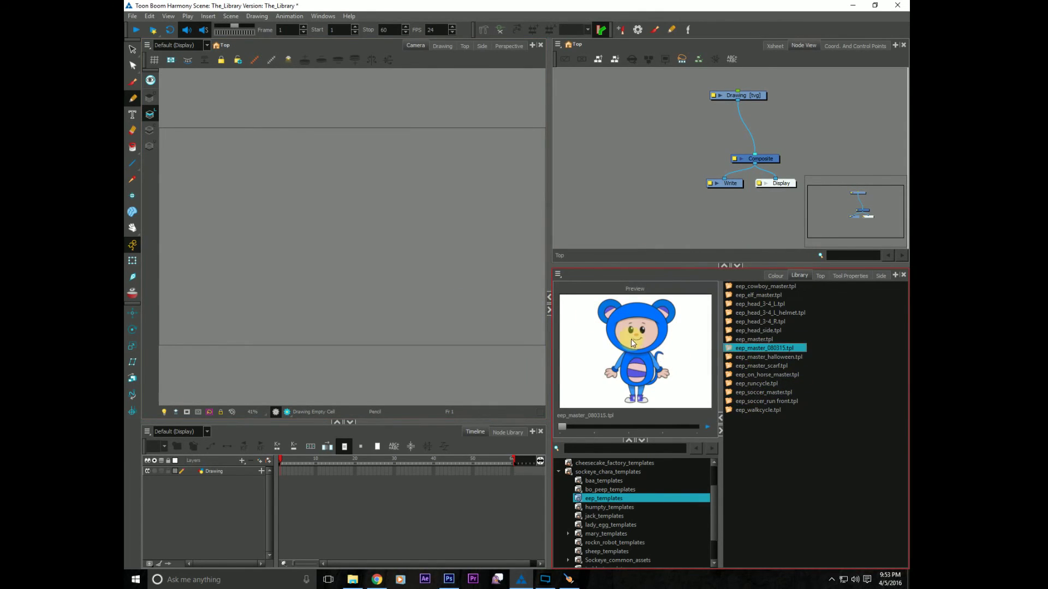
# - Drag eep_master.tpl into the Camera view and move its eep node to the upper left
pyautogui.click(727, 340)
pyautogui.moveTo(726, 338)
pyautogui.mouseDown()
pyautogui.moveTo(627, 141)
pyautogui.moveTo(574, 142)
pyautogui.mouseUp()
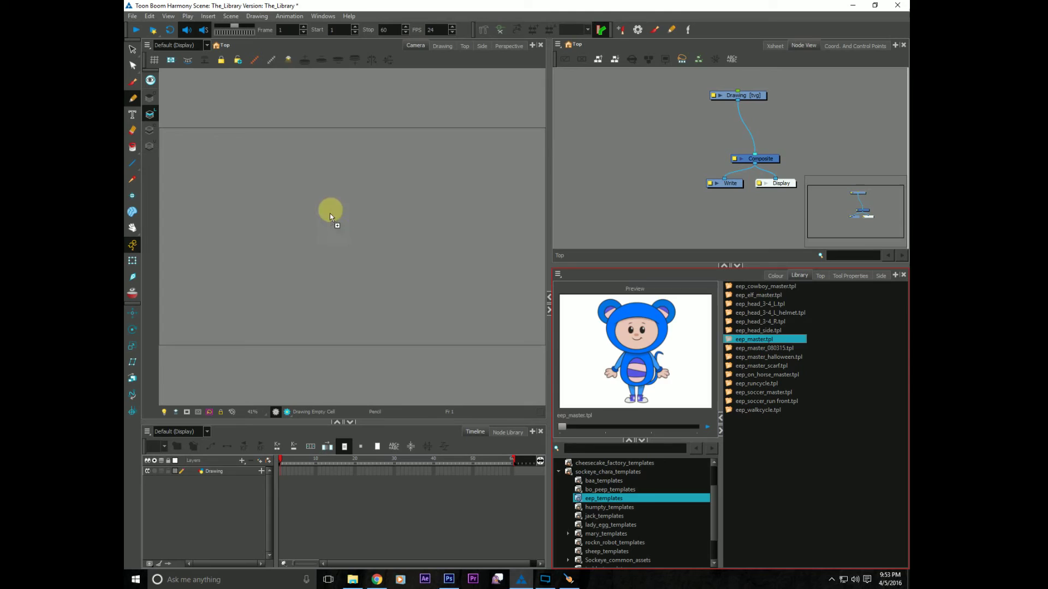
pyautogui.moveTo(403, 191); pyautogui.dragTo(330, 214)
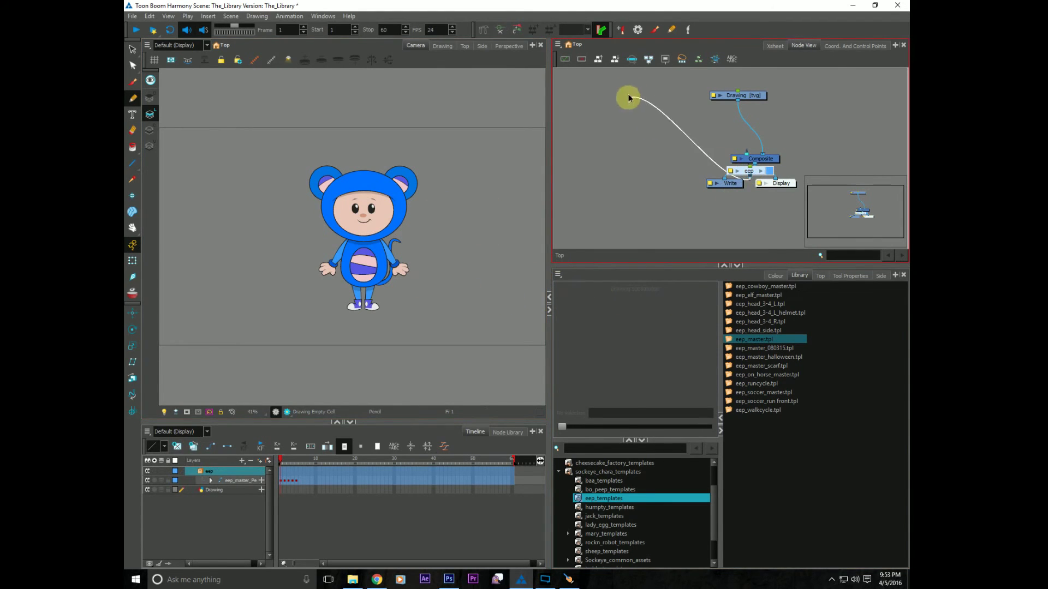
pyautogui.moveTo(754, 170)
pyautogui.mouseDown()
pyautogui.moveTo(650, 109)
pyautogui.moveTo(641, 86)
pyautogui.mouseUp()
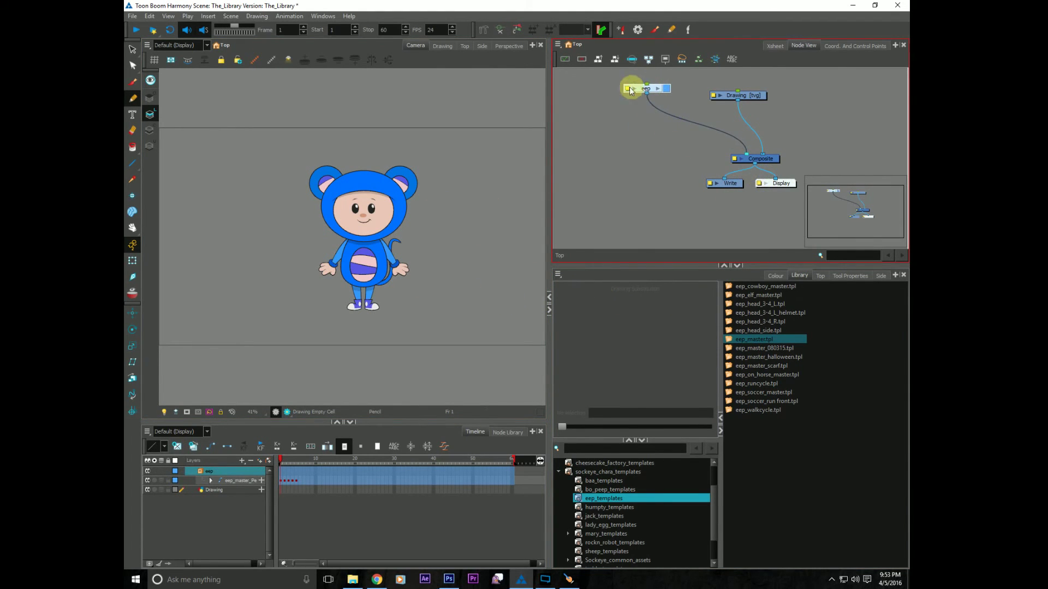
pyautogui.click(573, 154)
# - Rotate the eep character's left arm up to horizontal with the Transform tool
pyautogui.click(636, 91)
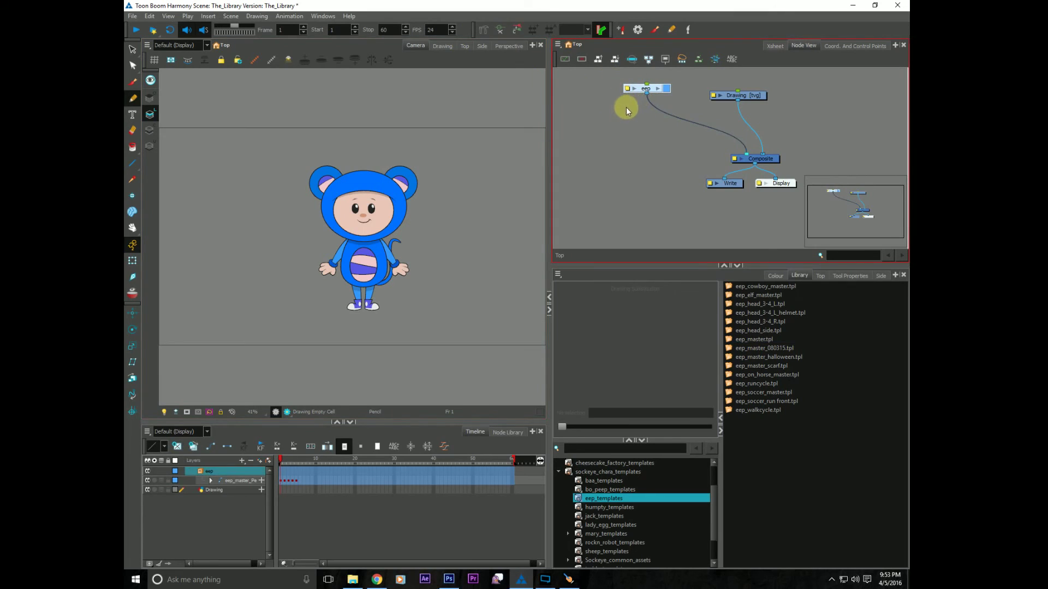
pyautogui.click(290, 163)
pyautogui.click(131, 261)
pyautogui.click(342, 256)
pyautogui.moveTo(342, 257); pyautogui.dragTo(314, 229)
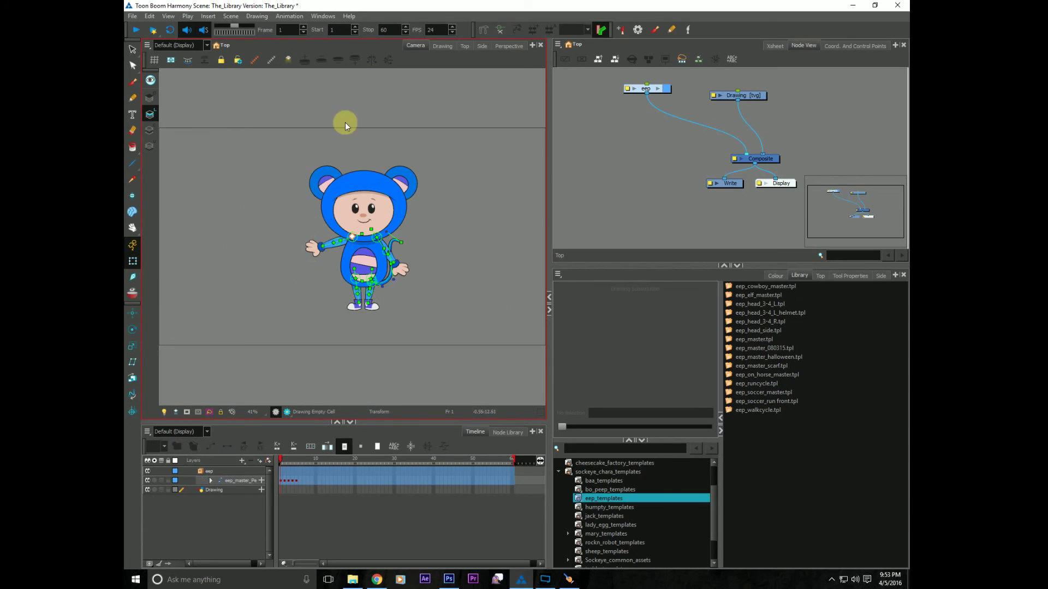
# - Undo the left-arm rotation, then select and deselect eep_walkcycle.tpl in the library
pyautogui.hotkey('ctrl', 'z')
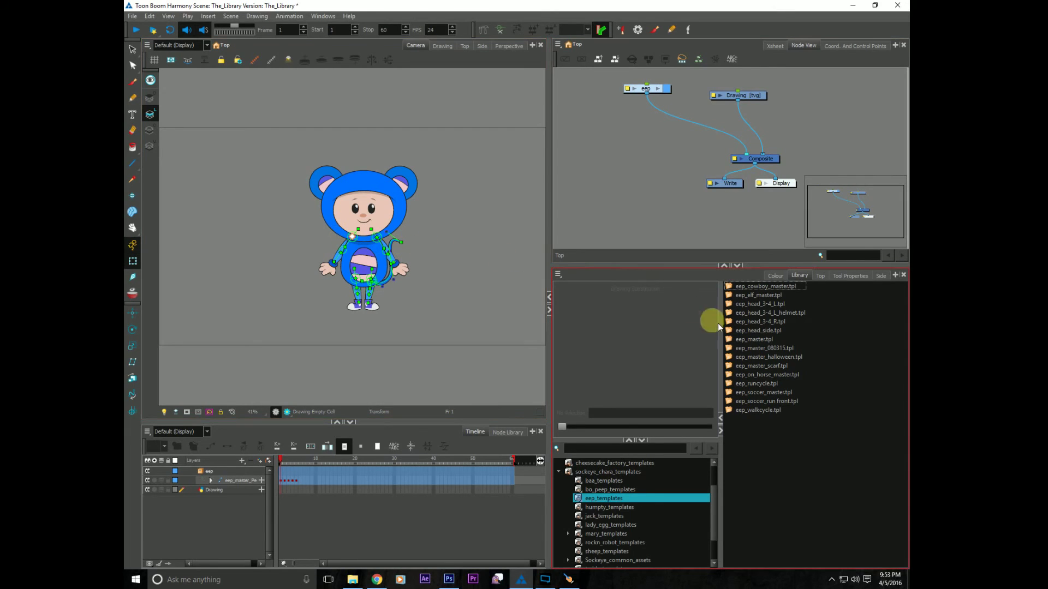
pyautogui.click(747, 410)
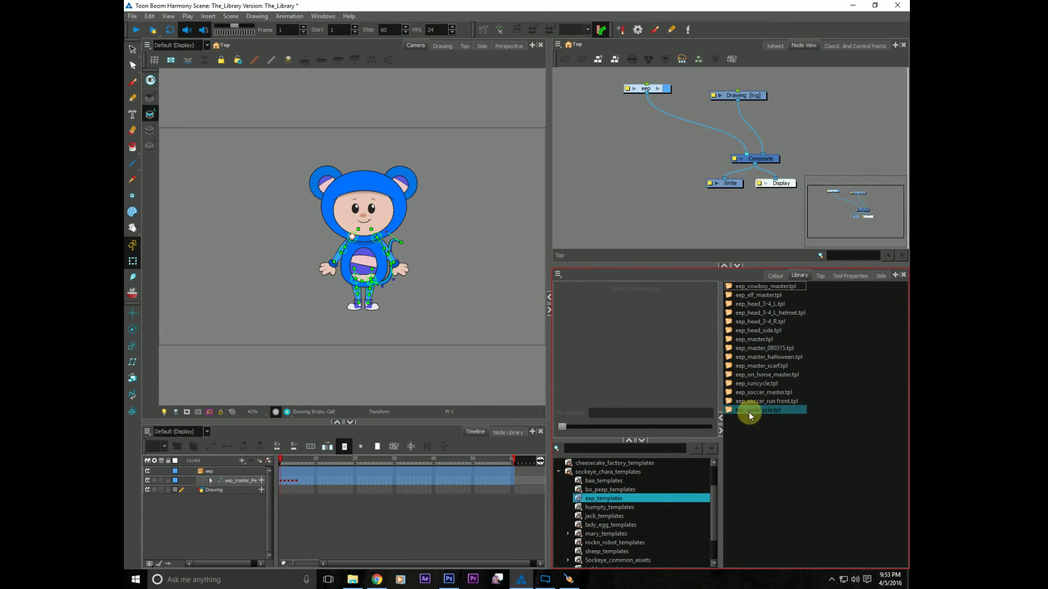
pyautogui.click(751, 417)
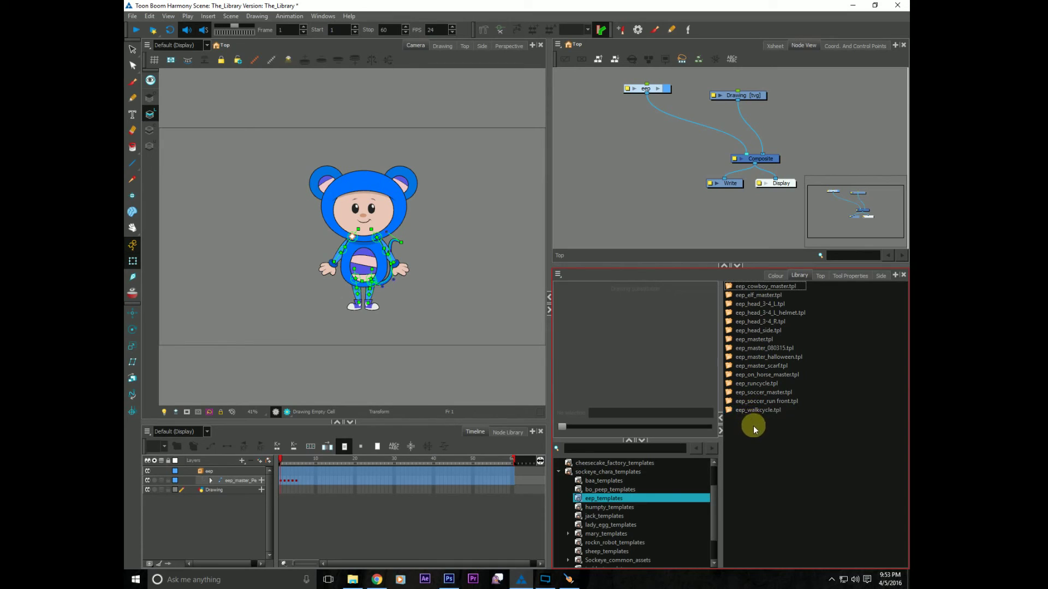